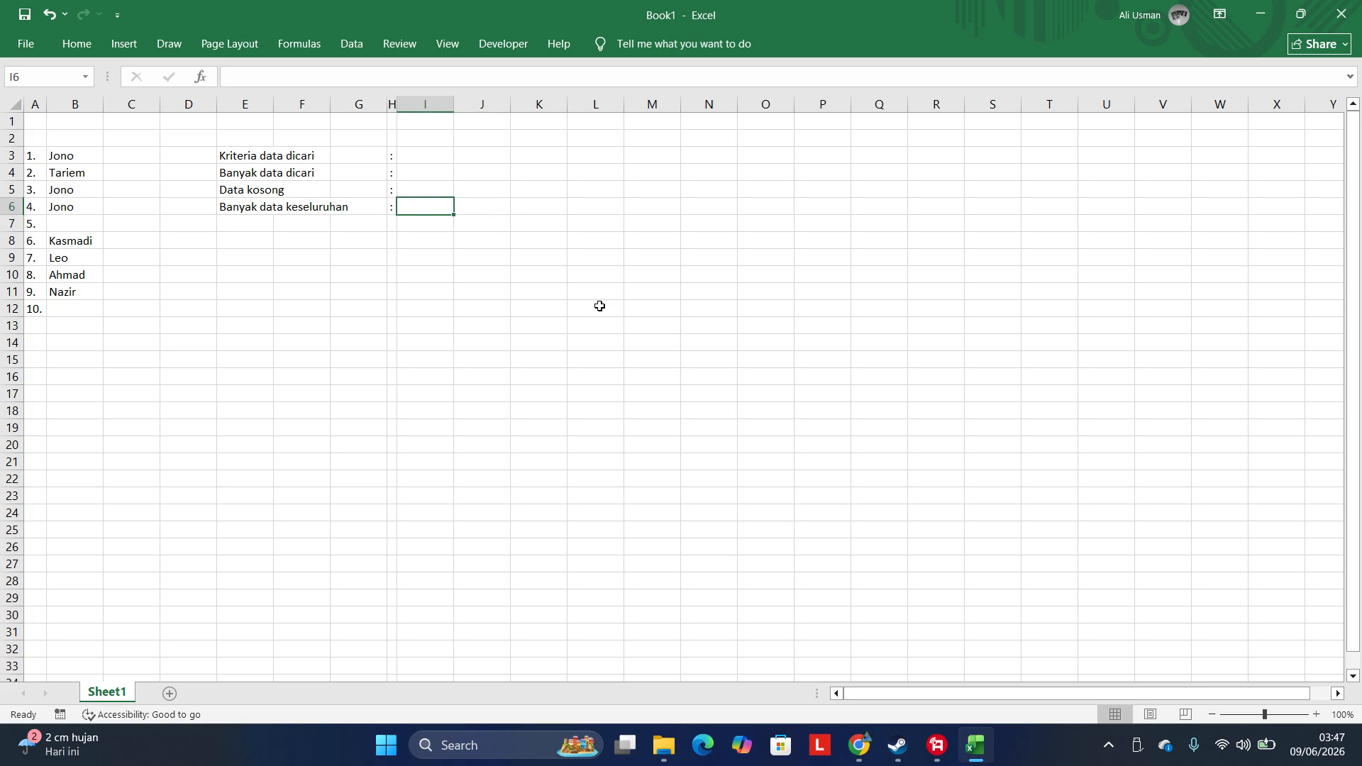
# Enter the first name from the column B list as the search criterion in I3, beside "Kriteria data dicari"
pyautogui.press('Up')
pyautogui.press('Up')
pyautogui.press('Up')
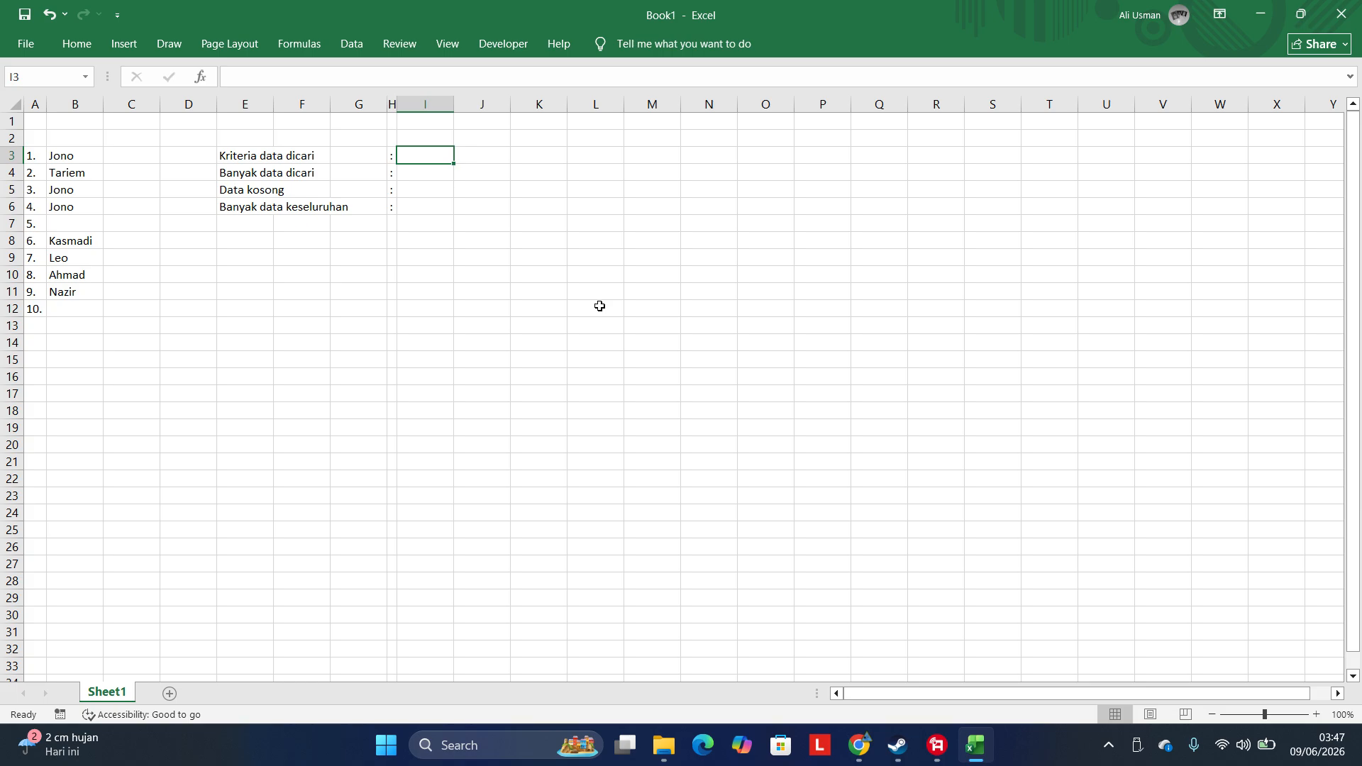
pyautogui.press('Down')
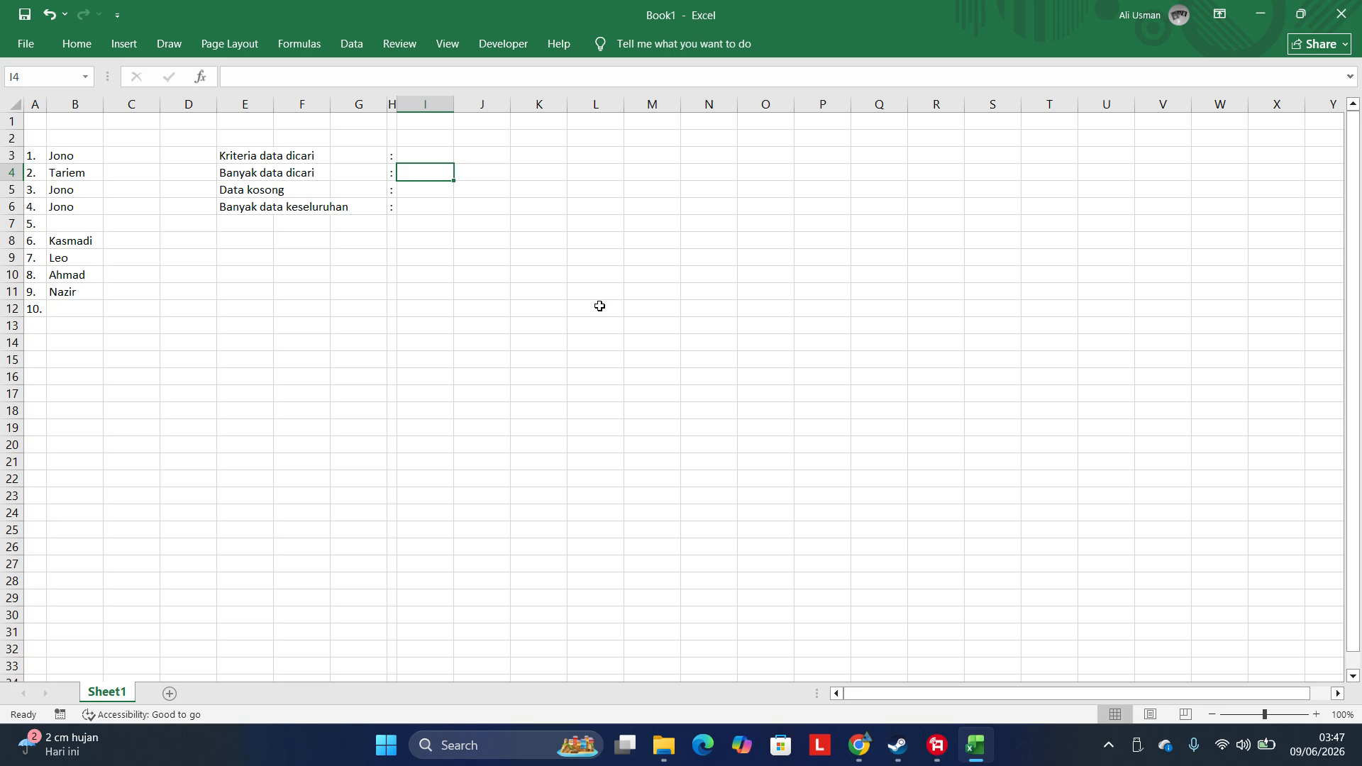
pyautogui.press('Up')
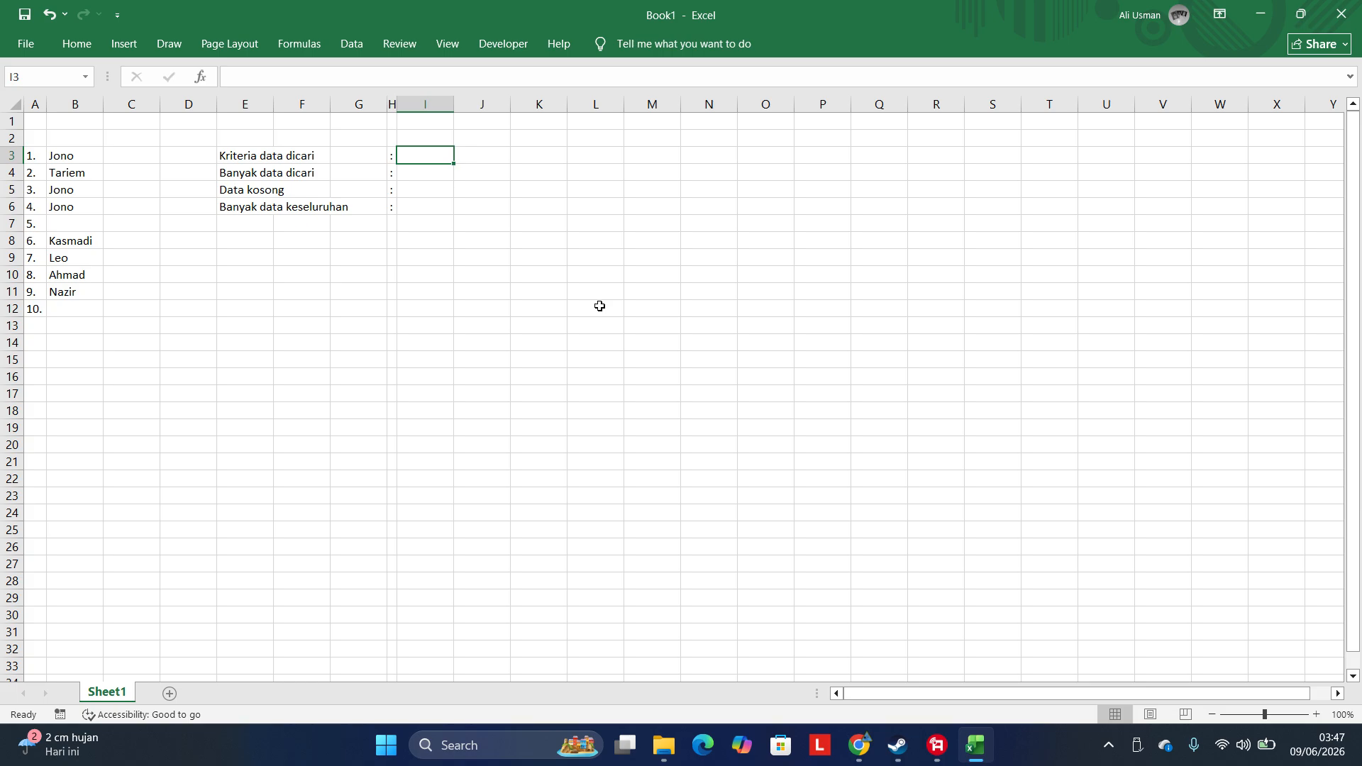
pyautogui.write('Jono')
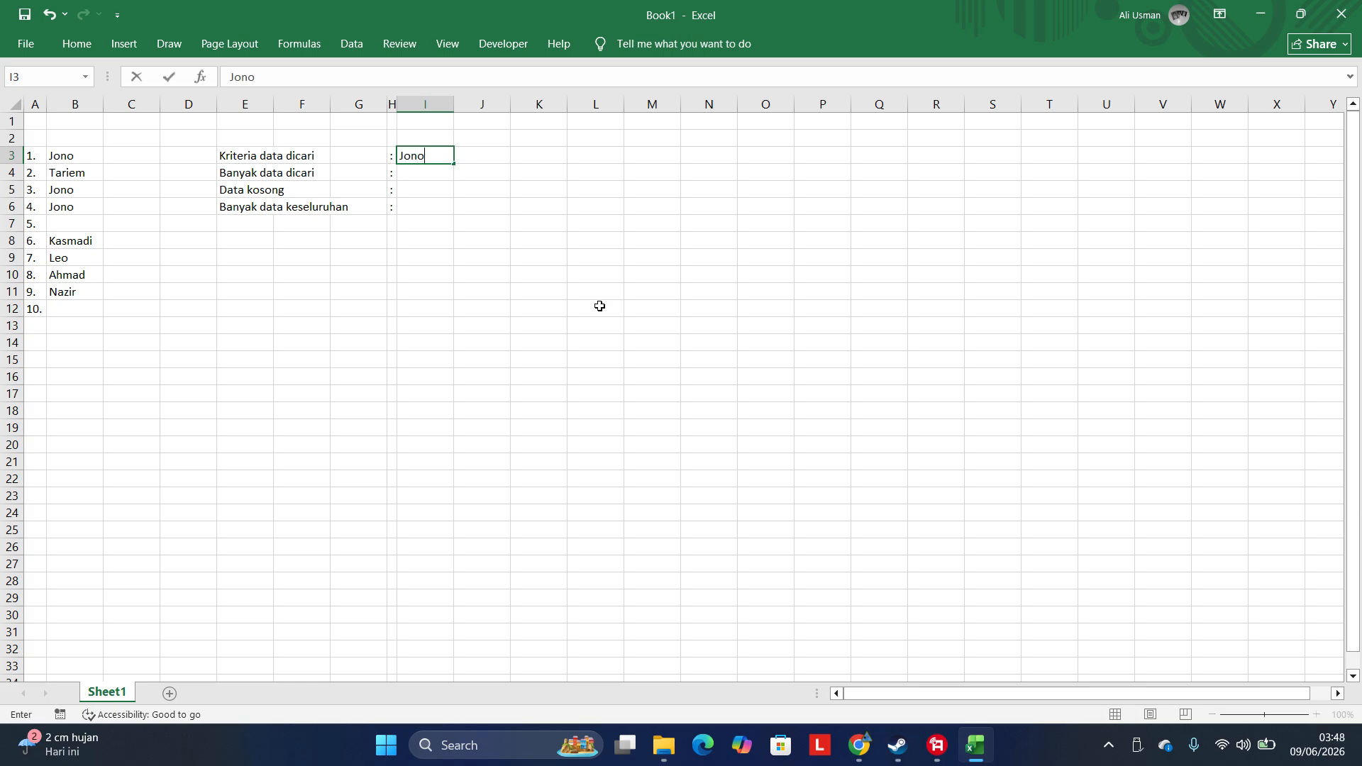
pyautogui.press('Return')
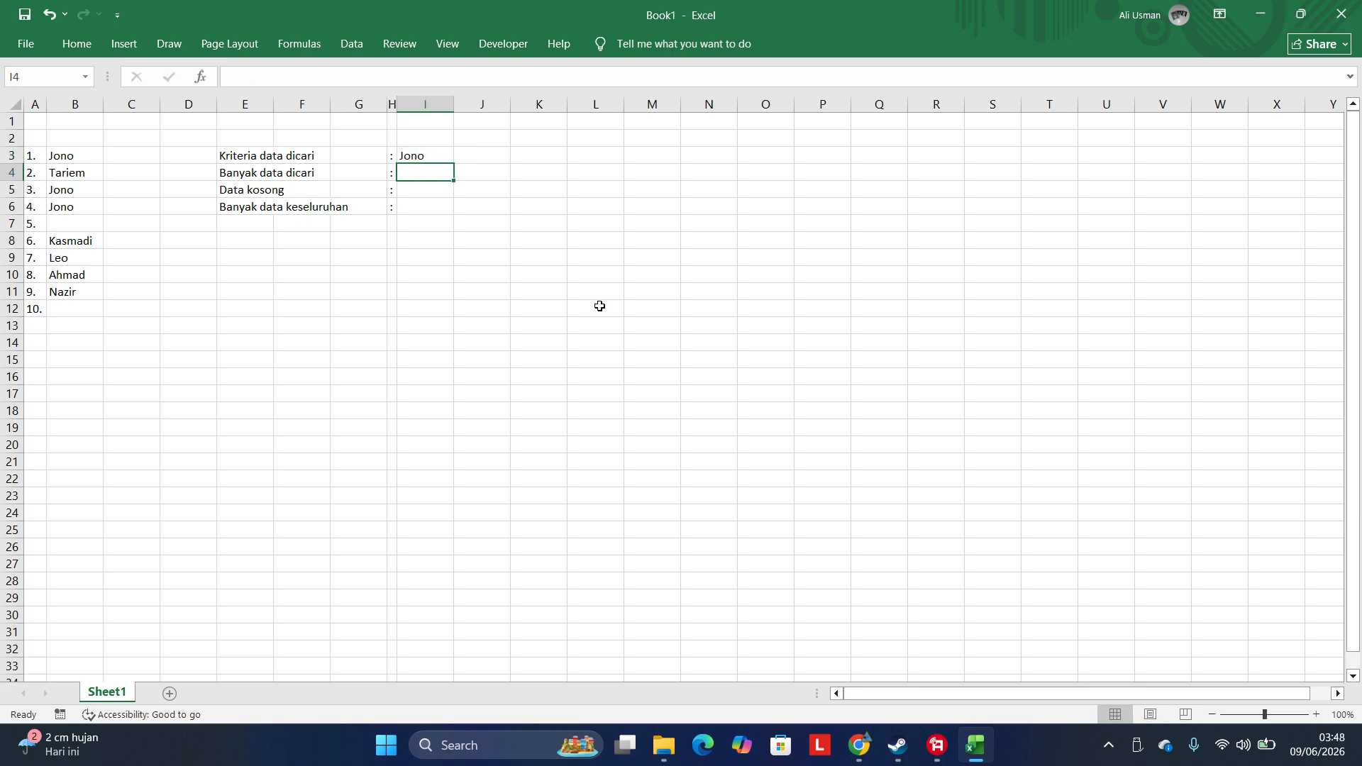
# Enter the formula =COUNTIF(B3:B12;I3) in I4 to count how often the criterion occurs in the list
pyautogui.write('=')
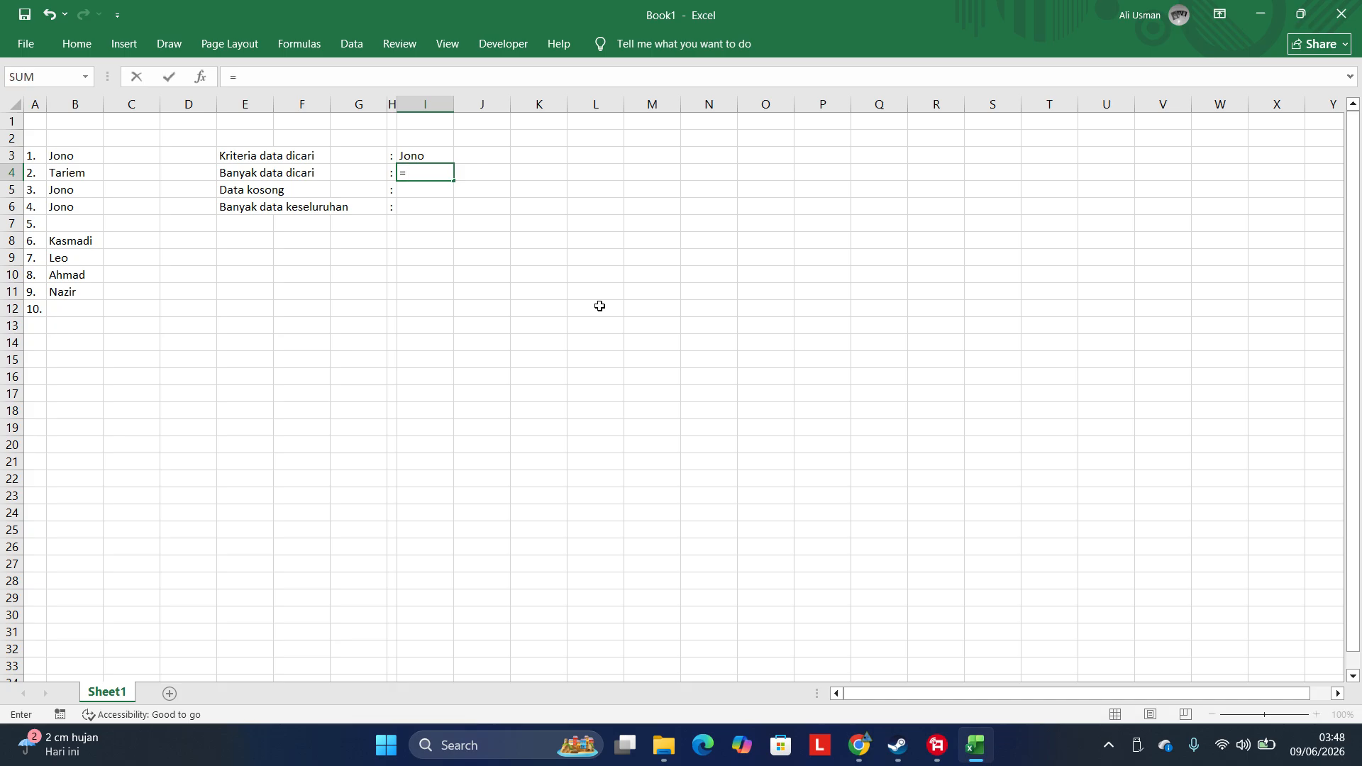
pyautogui.write('count')
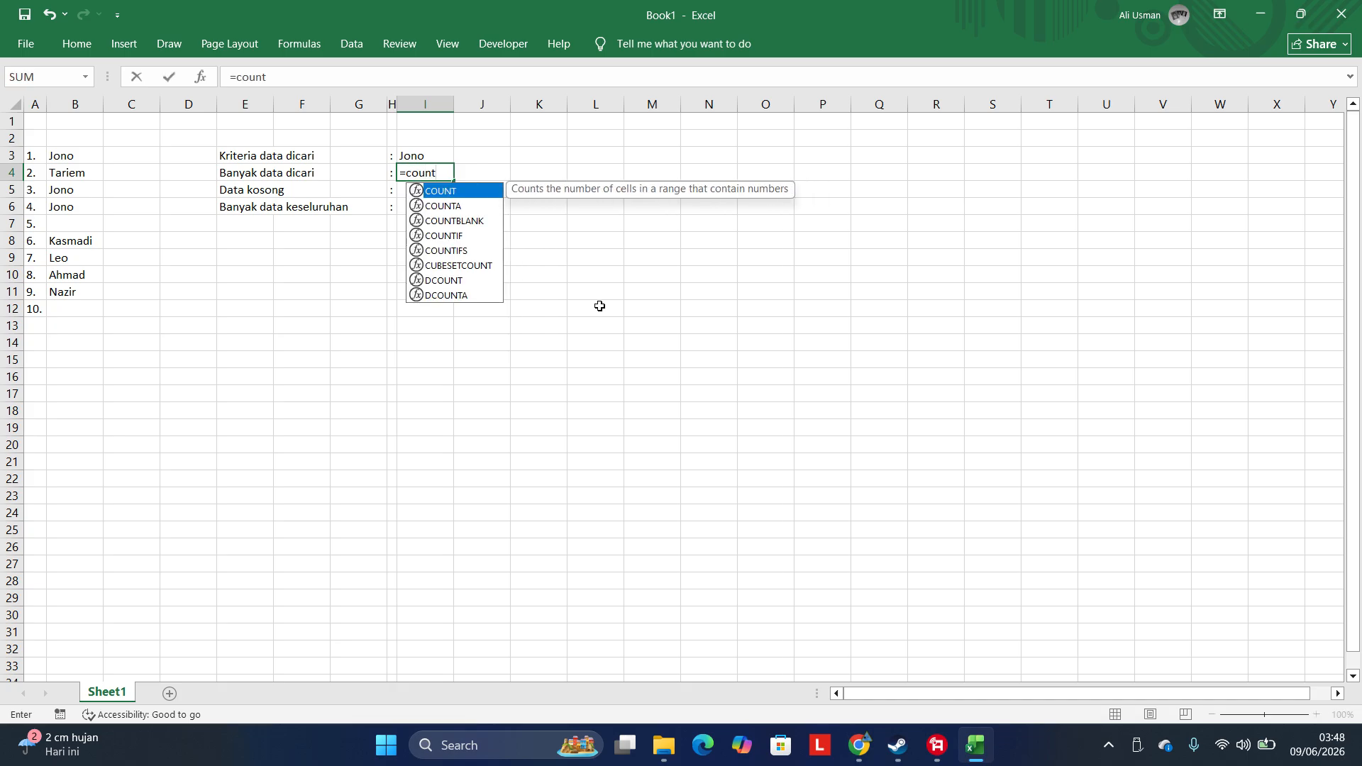
pyautogui.write('if(')
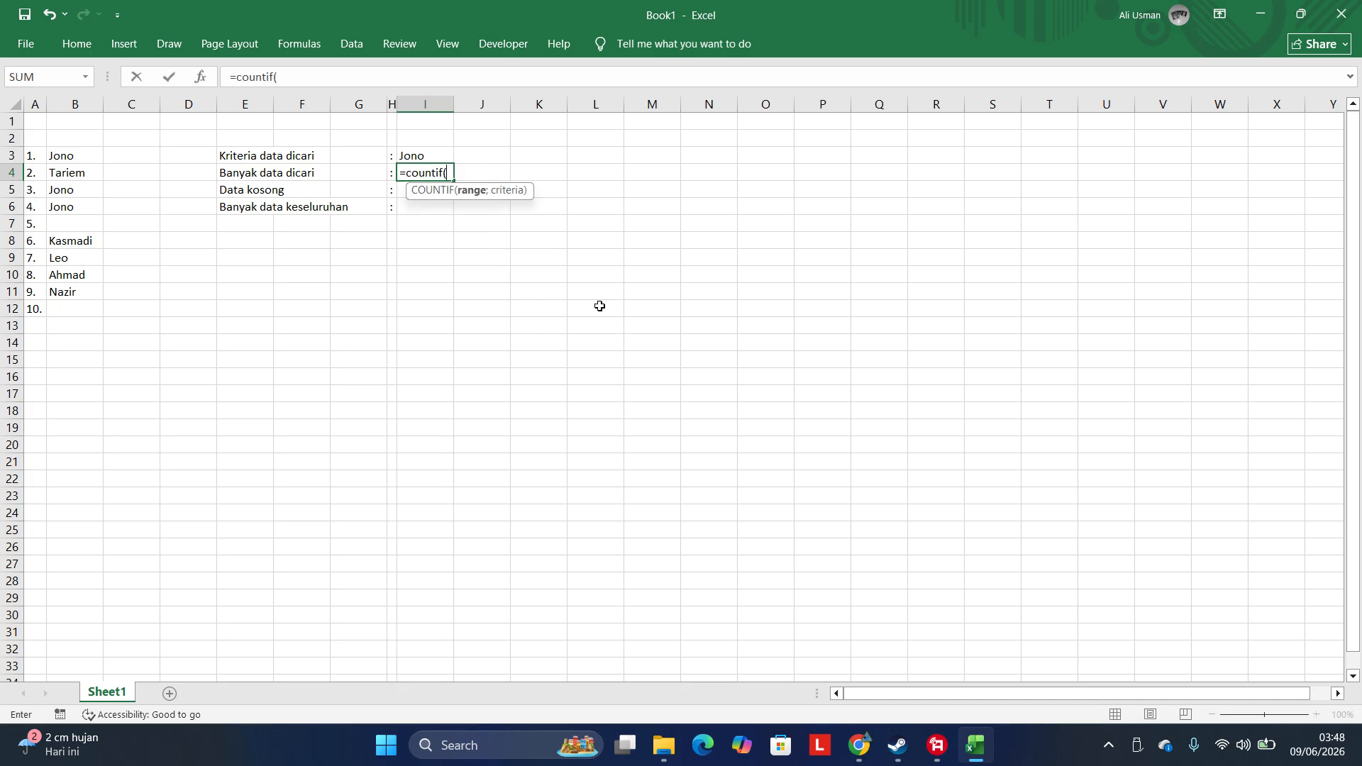
pyautogui.press('Left')
pyautogui.press('Left')
pyautogui.press('Left')
pyautogui.press('Left')
pyautogui.press('Left')
pyautogui.press('Left')
pyautogui.press('Left')
pyautogui.press('Up')
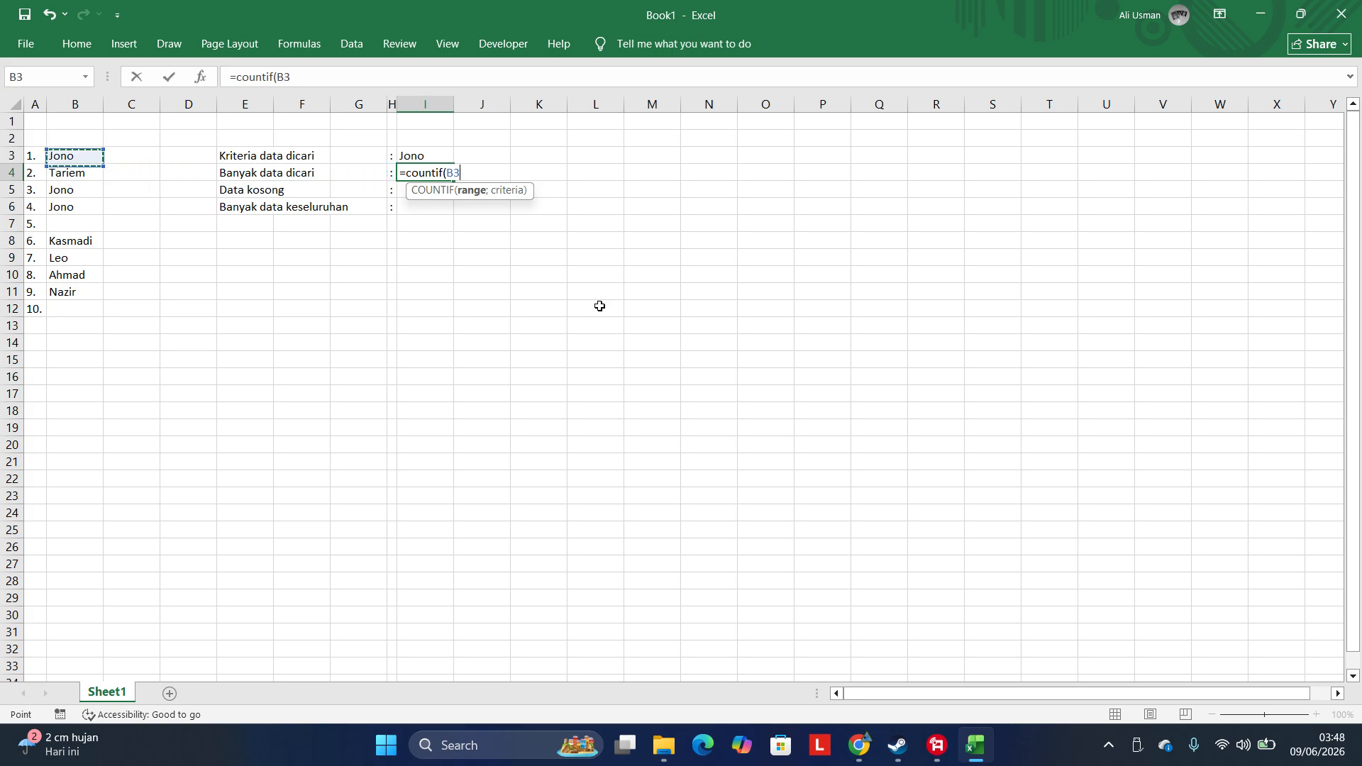
pyautogui.hotkey('shift', 'Down')
pyautogui.hotkey('shift', 'Down')
pyautogui.hotkey('shift', 'Down')
pyautogui.hotkey('shift', 'Down')
pyautogui.hotkey('shift', 'Down')
pyautogui.hotkey('shift', 'Down')
pyautogui.hotkey('shift', 'Down')
pyautogui.hotkey('shift', 'Down')
pyautogui.hotkey('shift', 'Down')
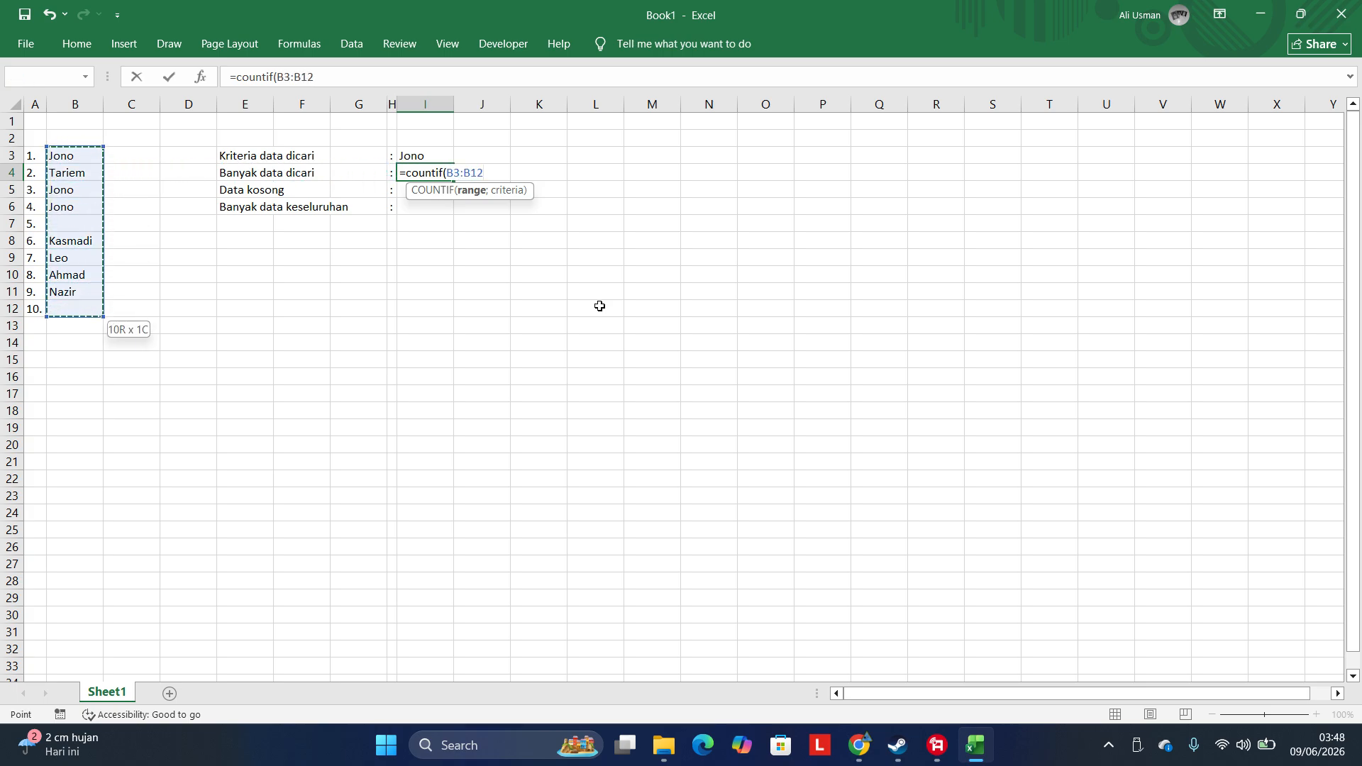
pyautogui.write(';')
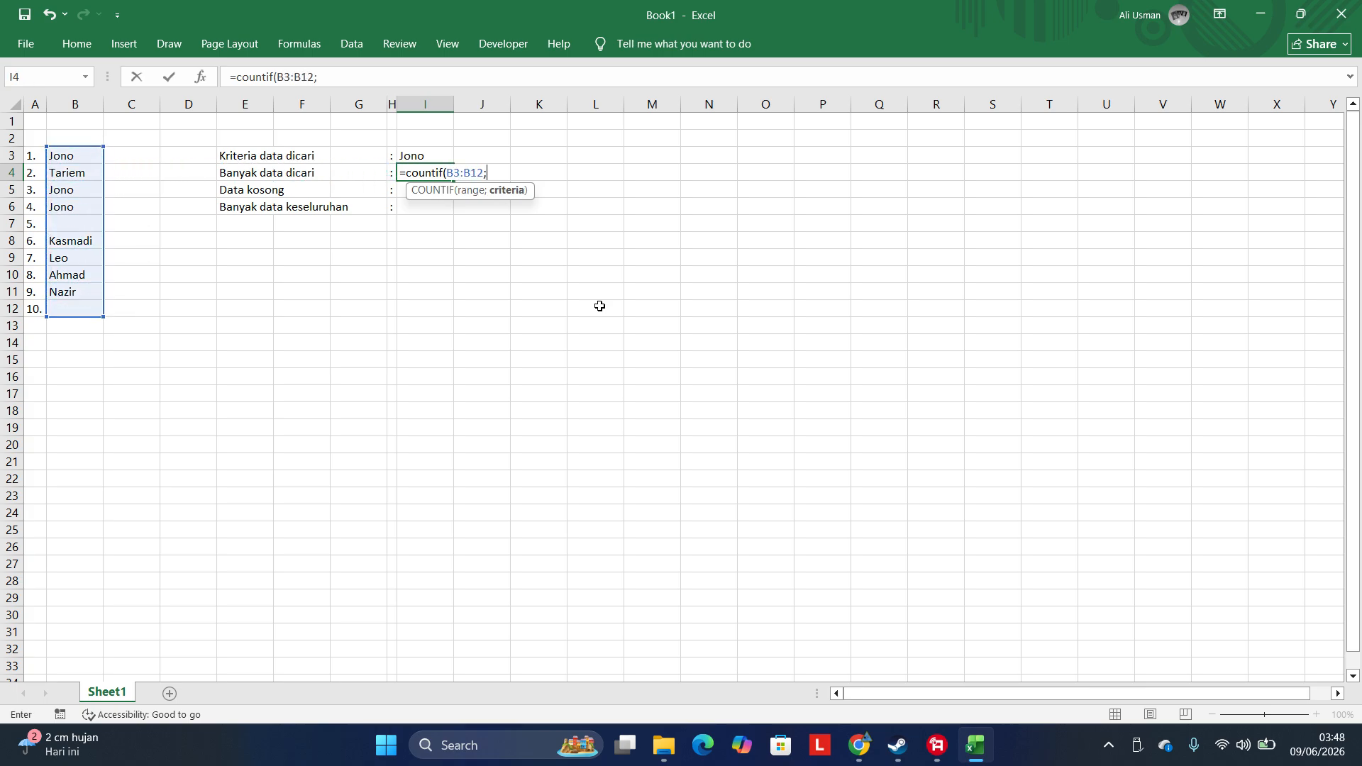
pyautogui.press('Right')
pyautogui.press('Up')
pyautogui.press('Left')
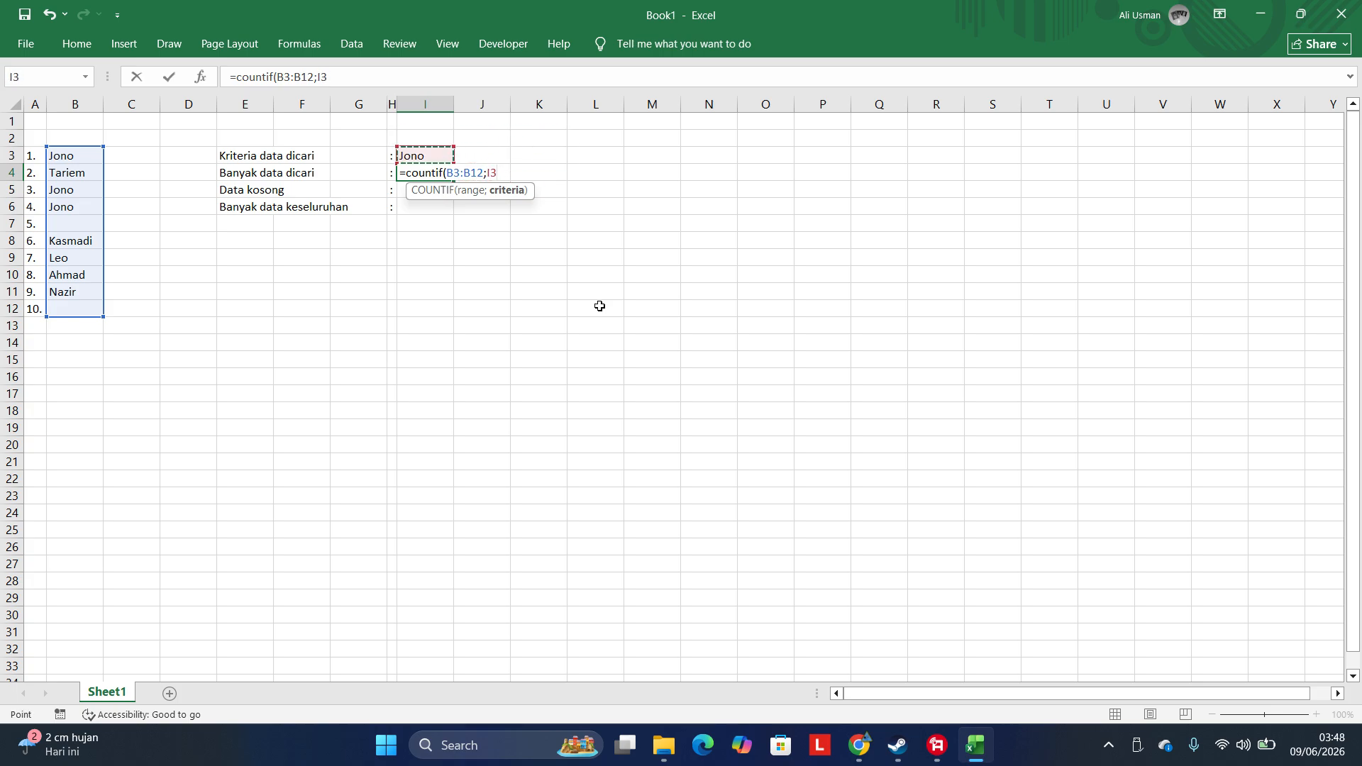
pyautogui.press('Return')
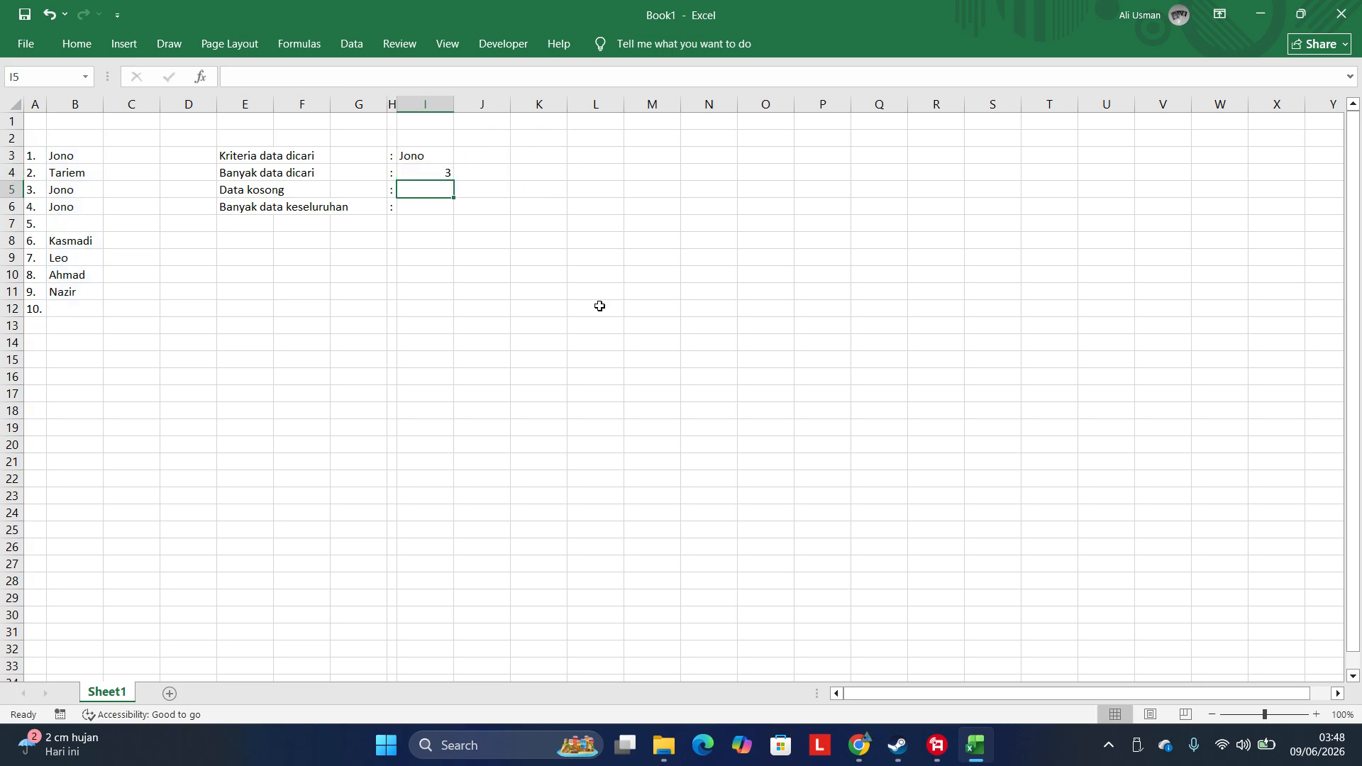
# Check the COUNTIF formula in I4 against the matching names in B3:B6
pyautogui.press('Up')
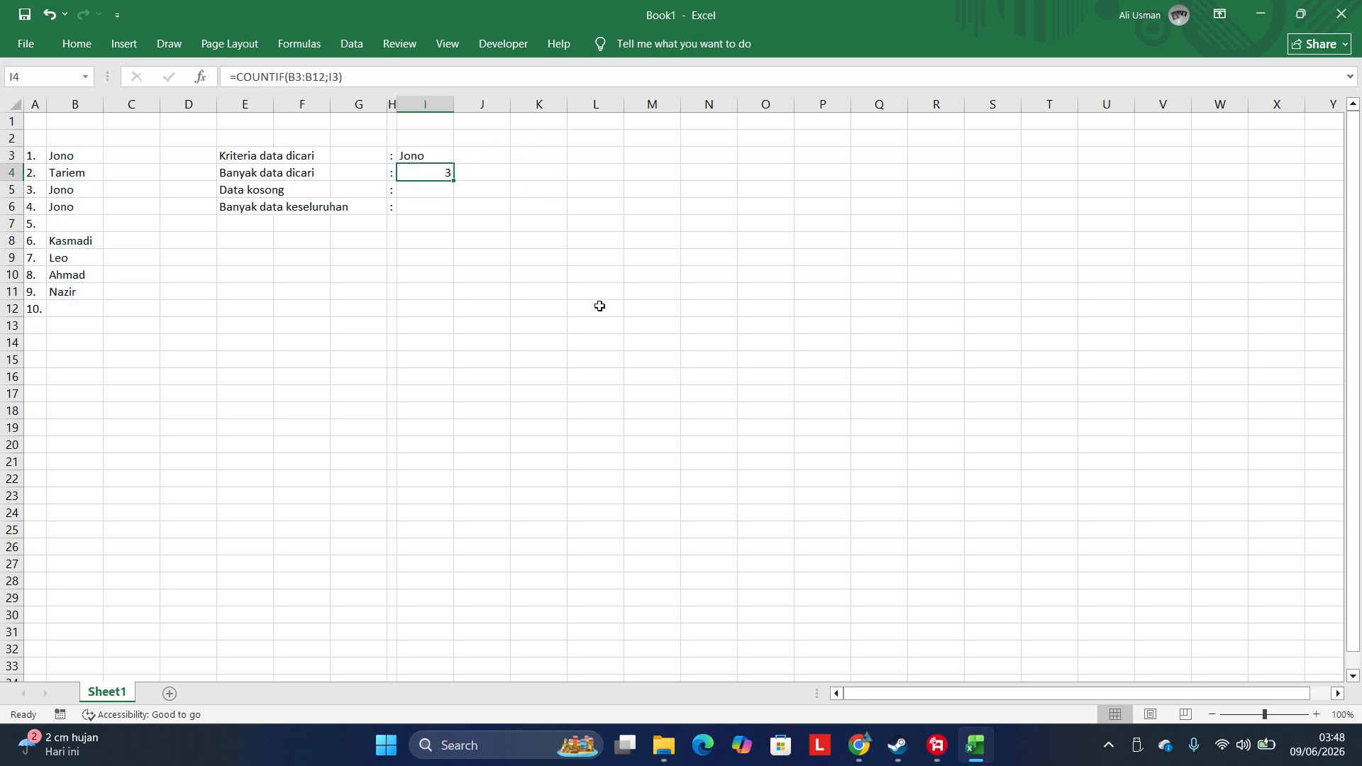
pyautogui.press('Left')
pyautogui.press('Left')
pyautogui.press('Left')
pyautogui.press('Left')
pyautogui.press('Left')
pyautogui.press('Left')
pyautogui.press('Left')
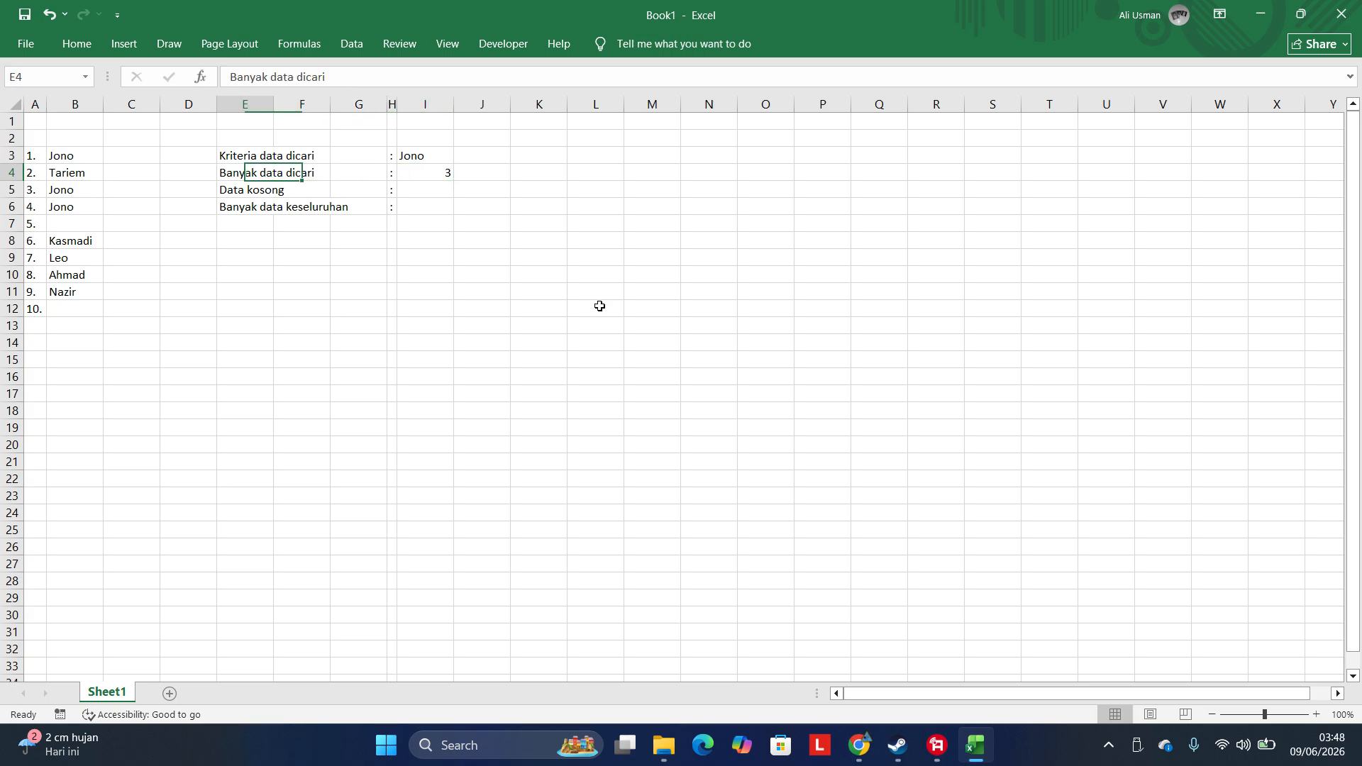
pyautogui.press('Up')
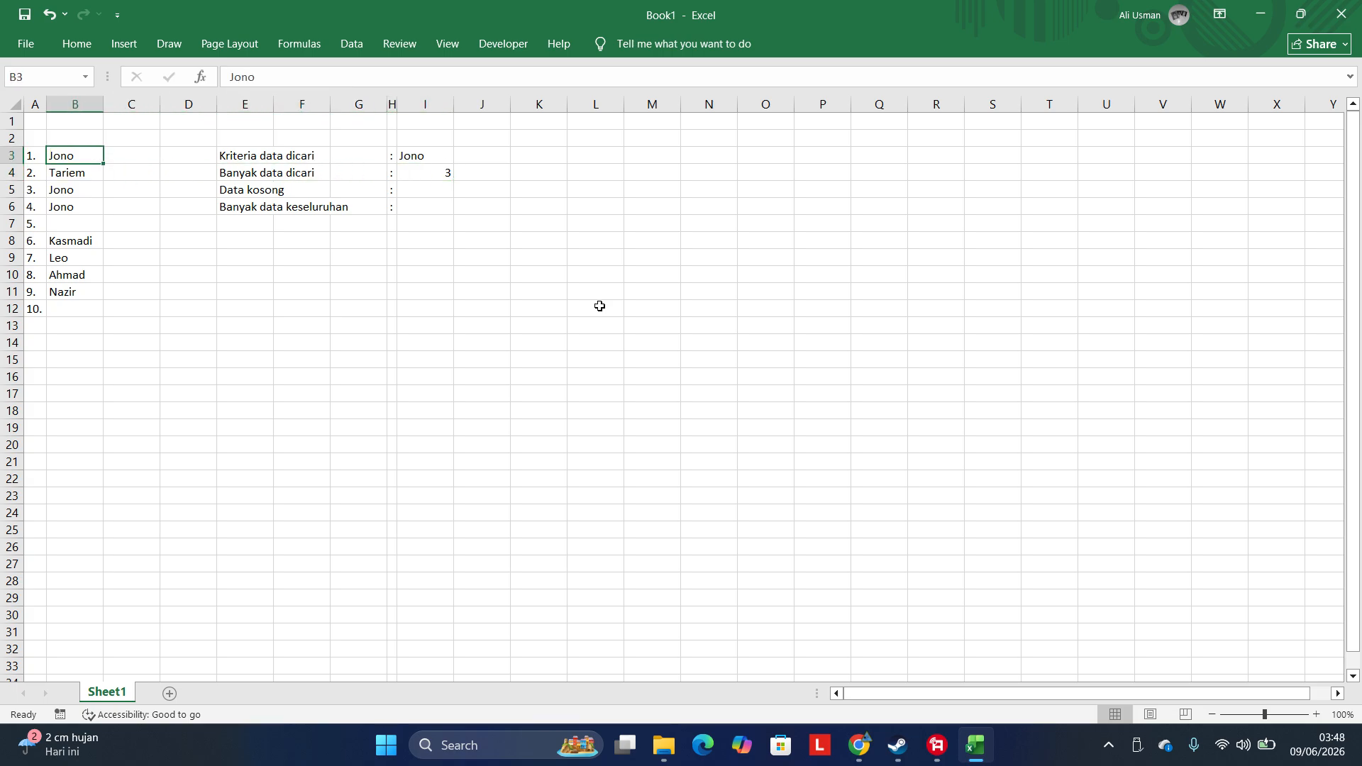
pyautogui.press('Down')
pyautogui.press('Down')
pyautogui.press('Down')
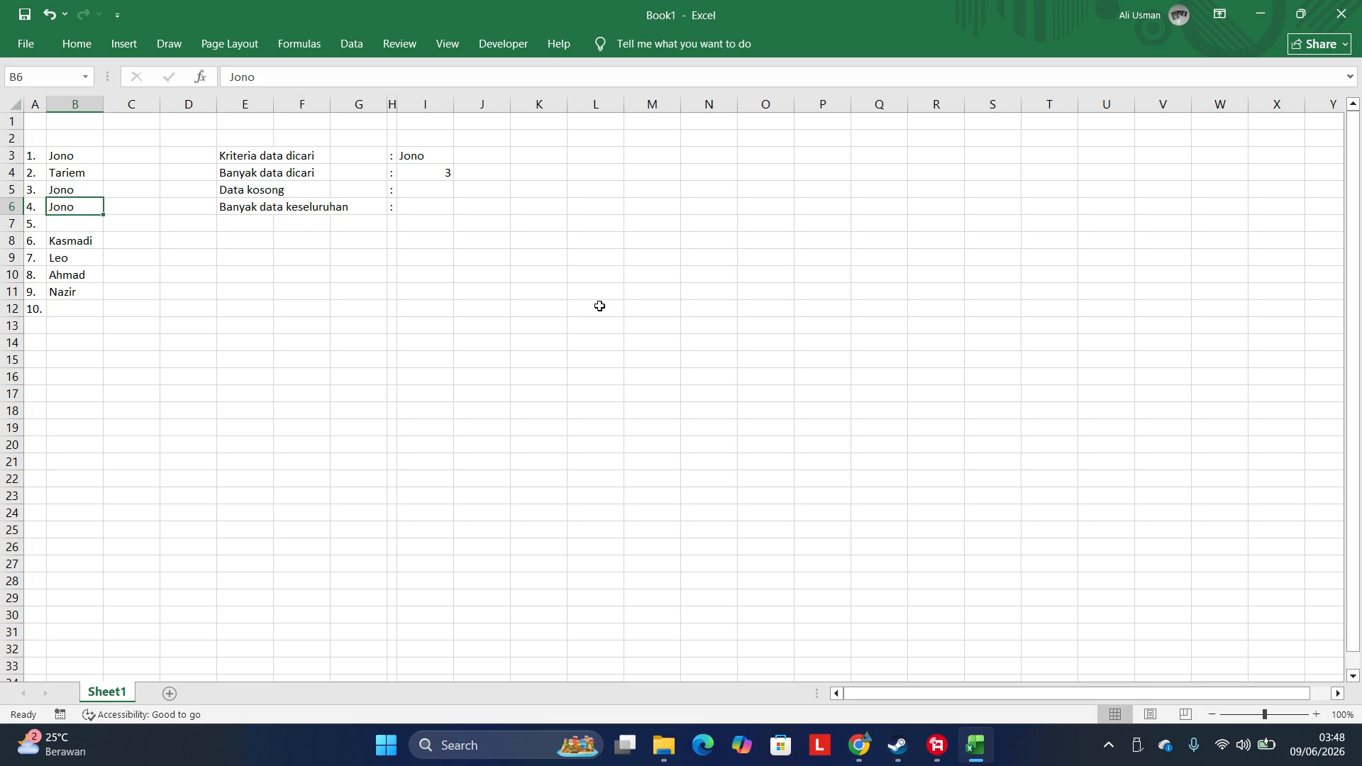
# Try to count the empty cells of B3:B12 with a blank-counting formula in I5, beside "Data kosong"
pyautogui.press('Right')
pyautogui.press('Right')
pyautogui.press('Right')
pyautogui.press('Right')
pyautogui.press('Right')
pyautogui.press('Right')
pyautogui.press('Right')
pyautogui.press('Right')
pyautogui.press('Up')
pyautogui.press('Left')
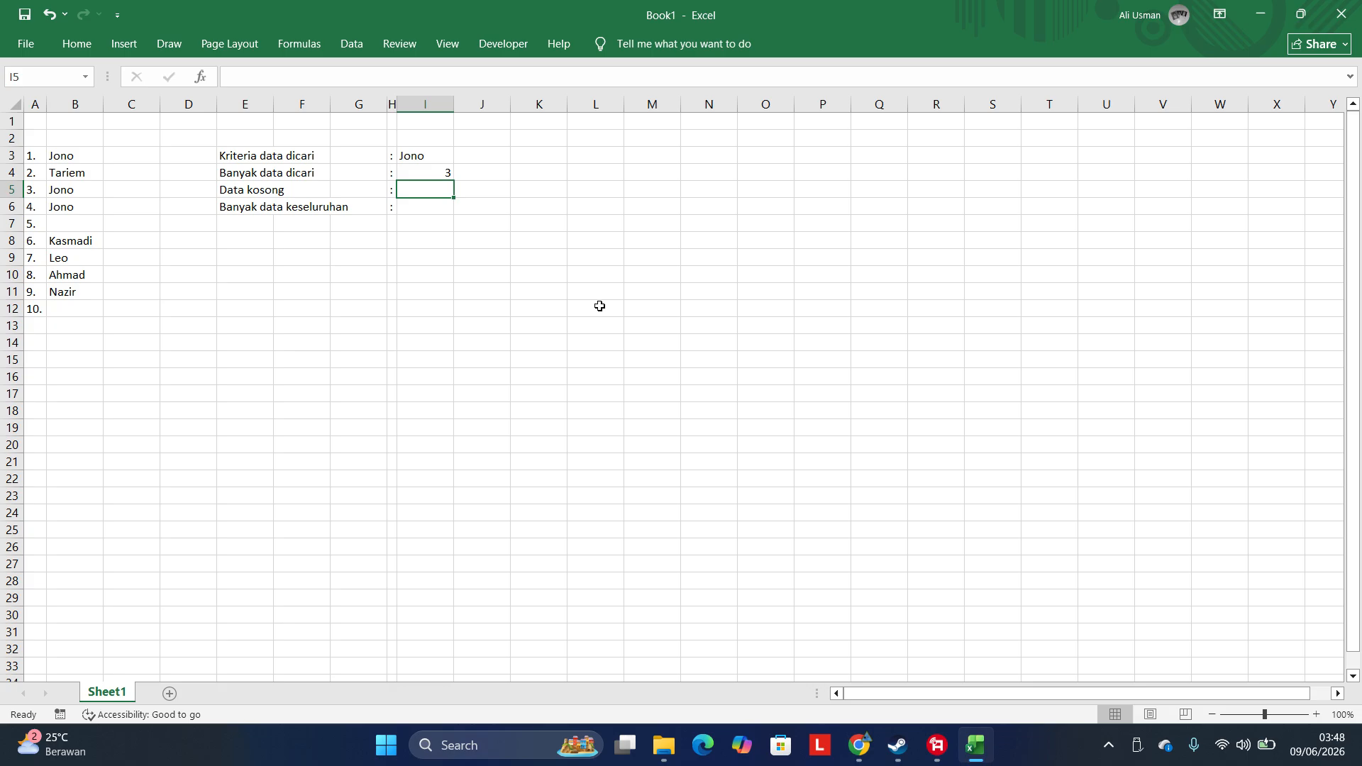
pyautogui.write('=coun')
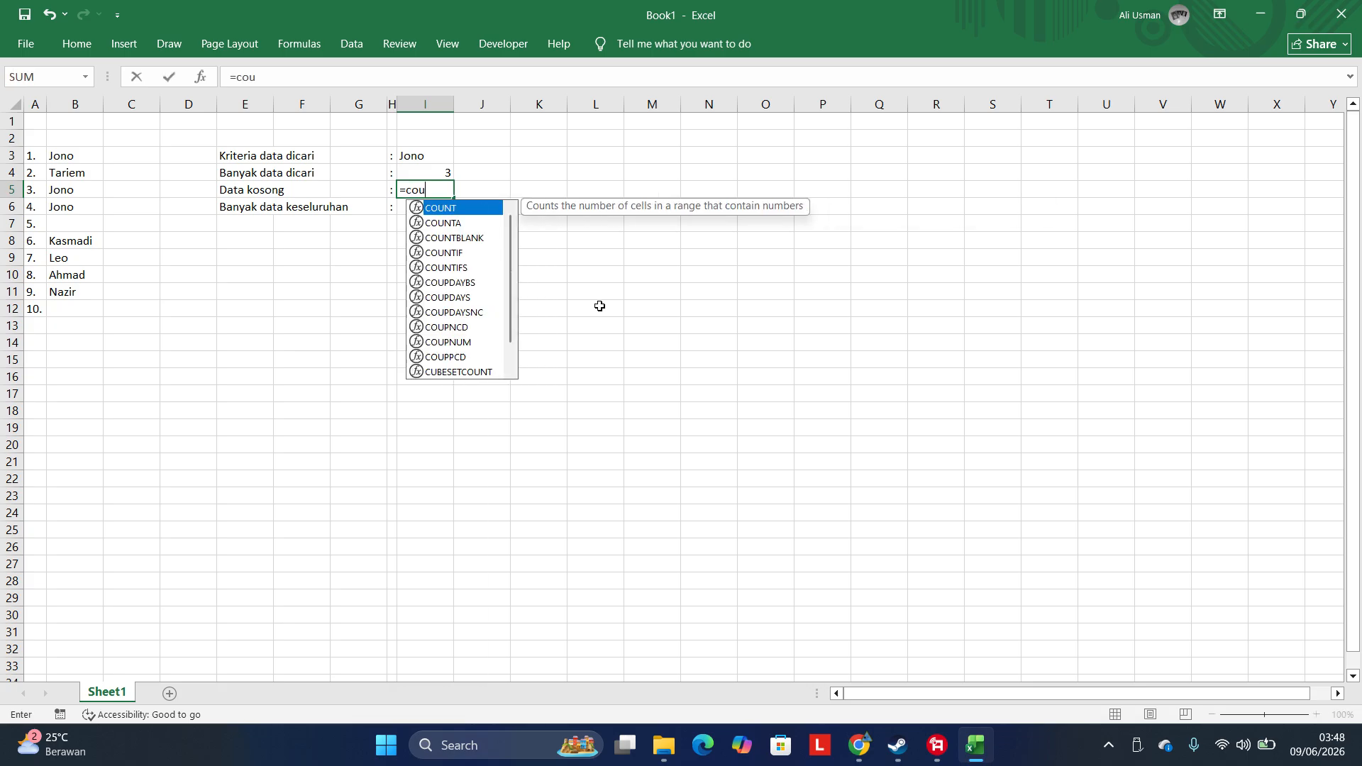
pyautogui.press('Down')
pyautogui.press('Down')
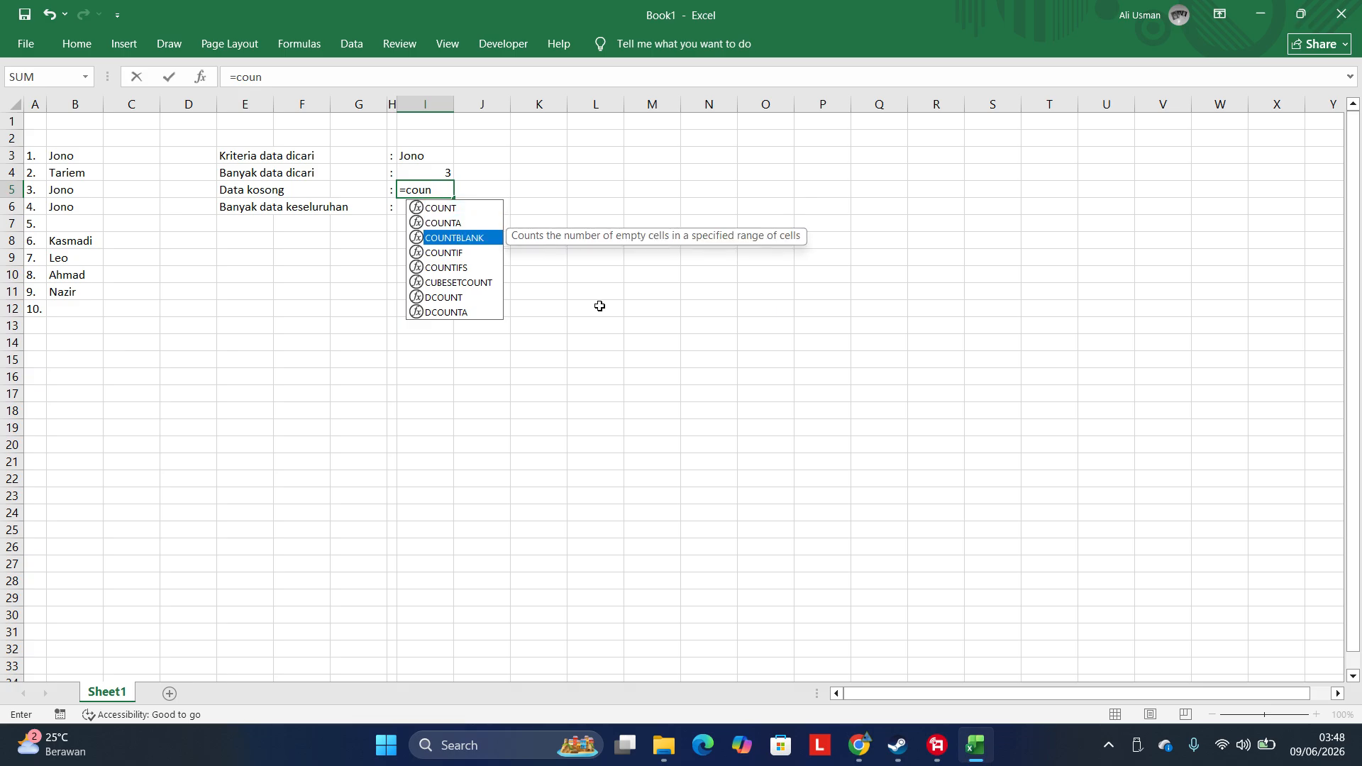
pyautogui.write('blank(')
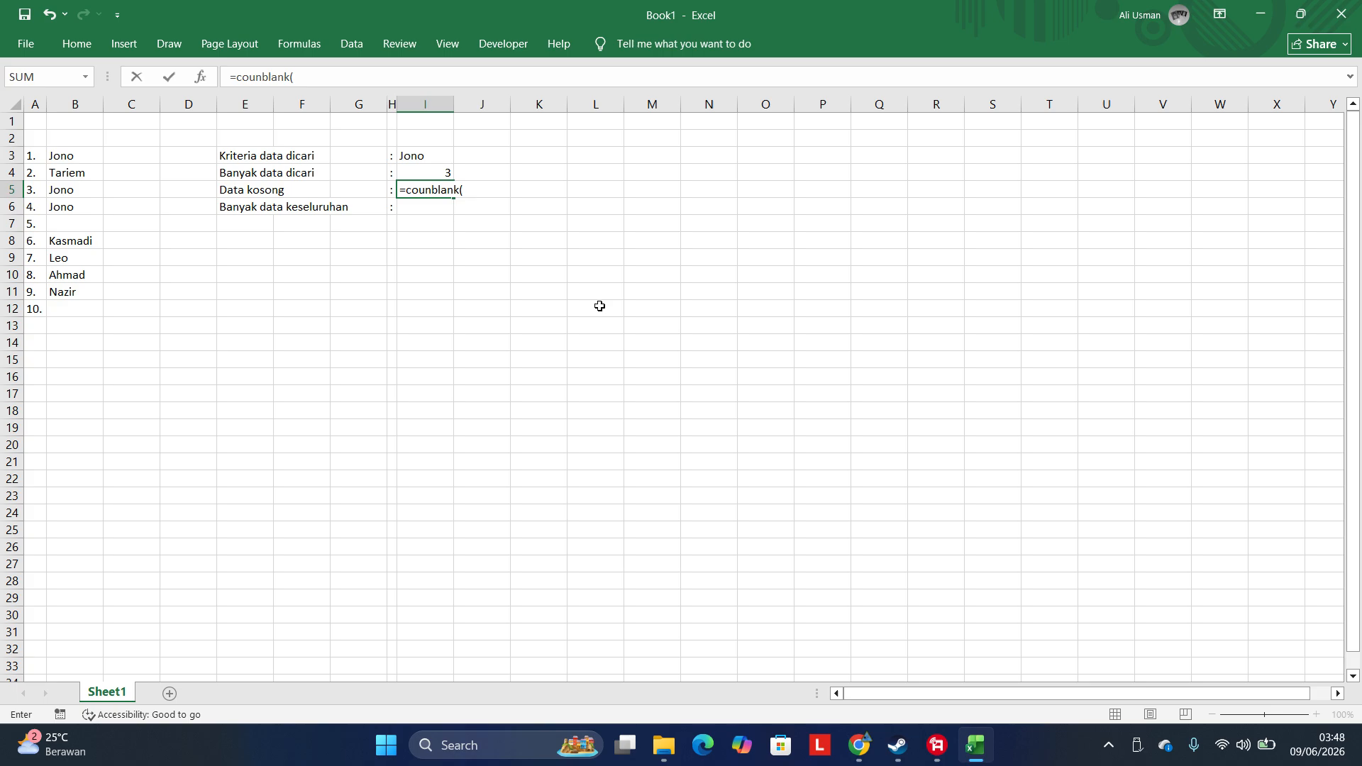
pyautogui.press('Left')
pyautogui.press('Left')
pyautogui.press('Left')
pyautogui.press('Left')
pyautogui.press('Left')
pyautogui.press('Left')
pyautogui.press('Up')
pyautogui.press('Up')
pyautogui.press('Left')
pyautogui.hotkey('shift', 'Down')
pyautogui.hotkey('shift', 'Down')
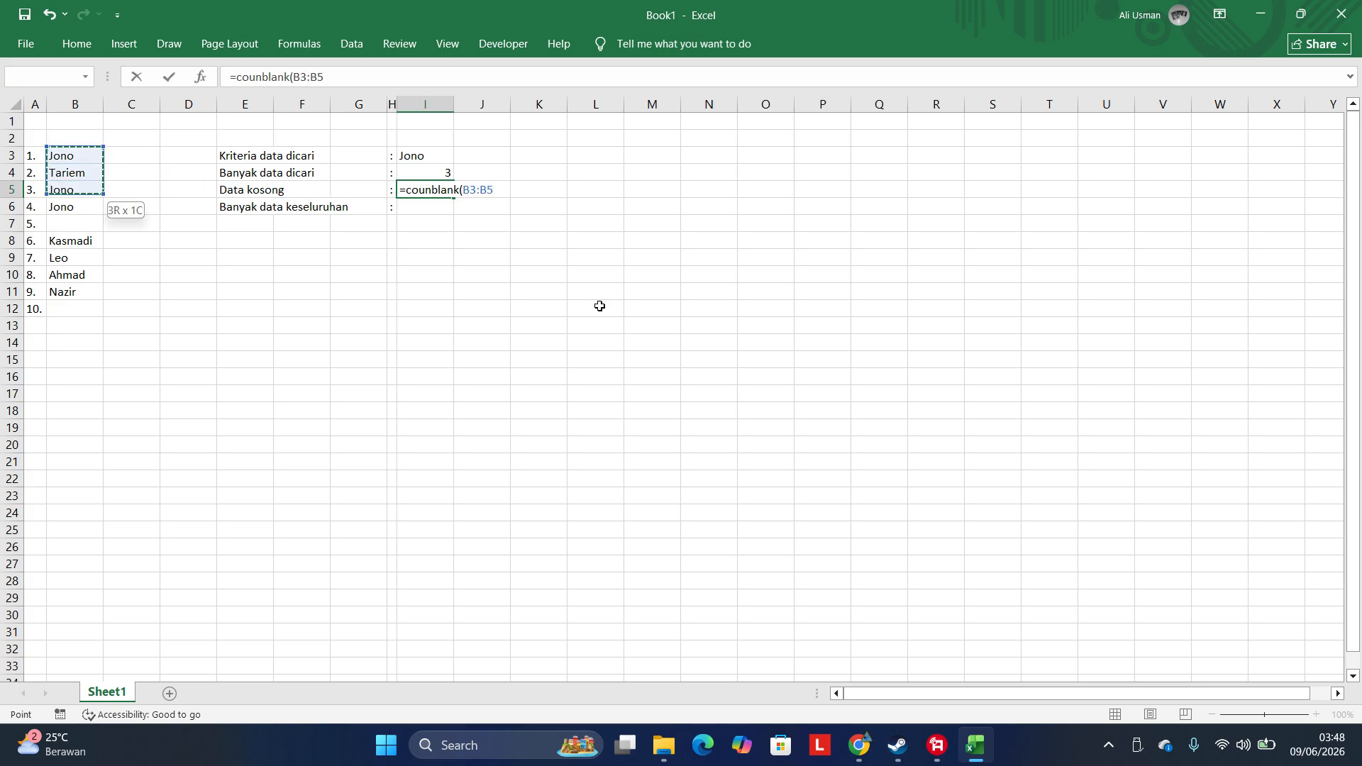
pyautogui.hotkey('shift', 'Down')
pyautogui.hotkey('shift', 'Down')
pyautogui.hotkey('shift', 'Down')
pyautogui.hotkey('shift', 'Down')
pyautogui.hotkey('shift', 'Down')
pyautogui.hotkey('shift', 'Down')
pyautogui.hotkey('shift', 'Down')
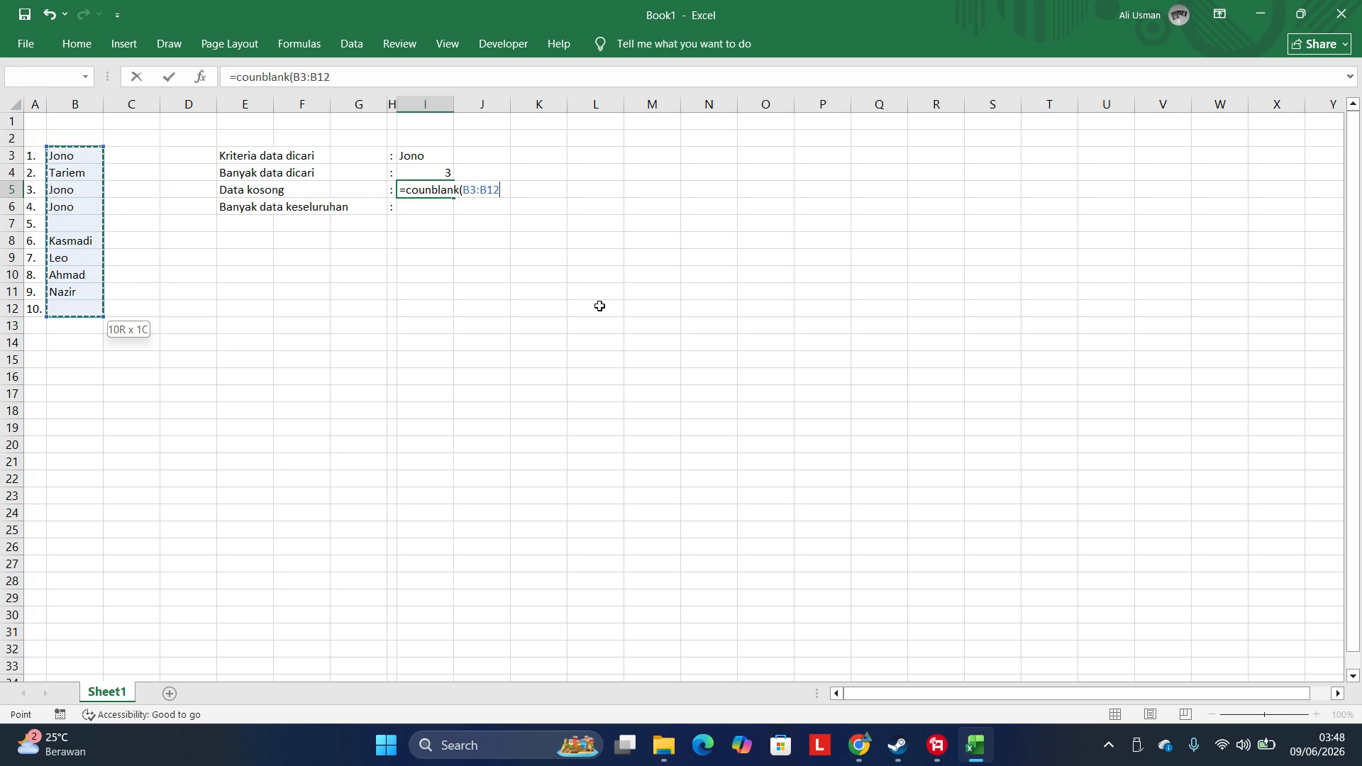
pyautogui.press('Return')
# Correct the misspelled function in I5 so the formula reads =COUNTBLANK(B3:B12)
pyautogui.press('Up')
pyautogui.press('F2')
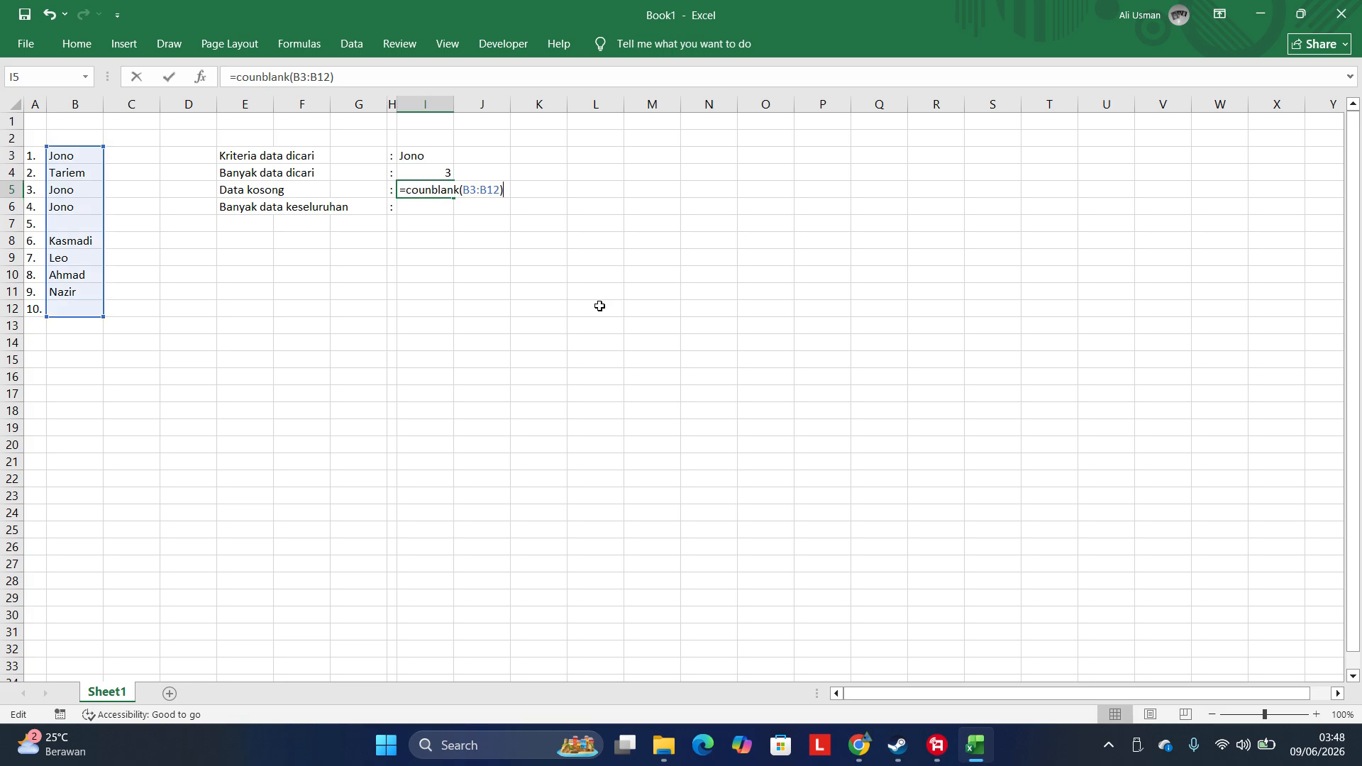
pyautogui.press('Left')
pyautogui.press('BackSpace')
pyautogui.press('BackSpace')
pyautogui.press('BackSpace')
pyautogui.press('BackSpace')
pyautogui.press('BackSpace')
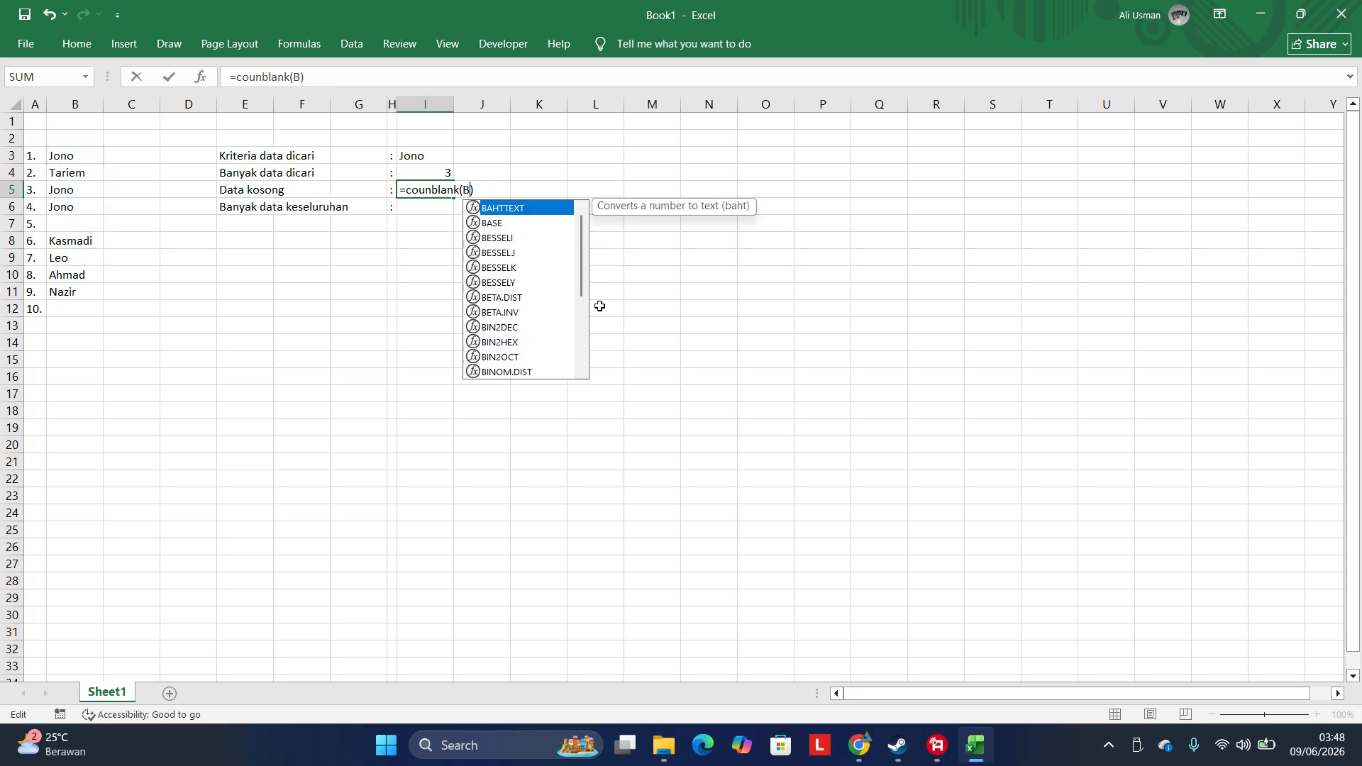
pyautogui.press('BackSpace')
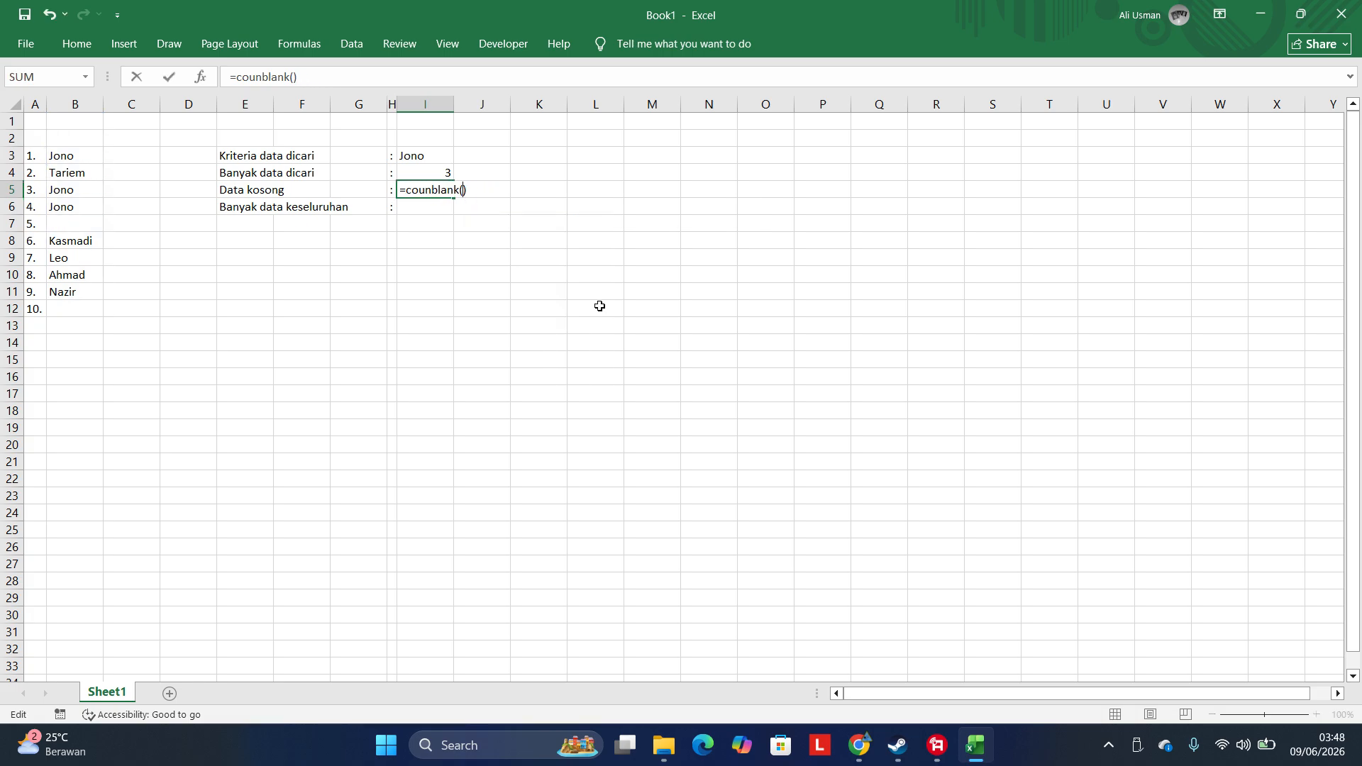
pyautogui.press('Delete')
pyautogui.press('BackSpace')
pyautogui.press('BackSpace')
pyautogui.press('BackSpace')
pyautogui.press('BackSpace')
pyautogui.press('BackSpace')
pyautogui.press('BackSpace')
pyautogui.write('tbk')
pyautogui.press('BackSpace')
pyautogui.write('lank(')
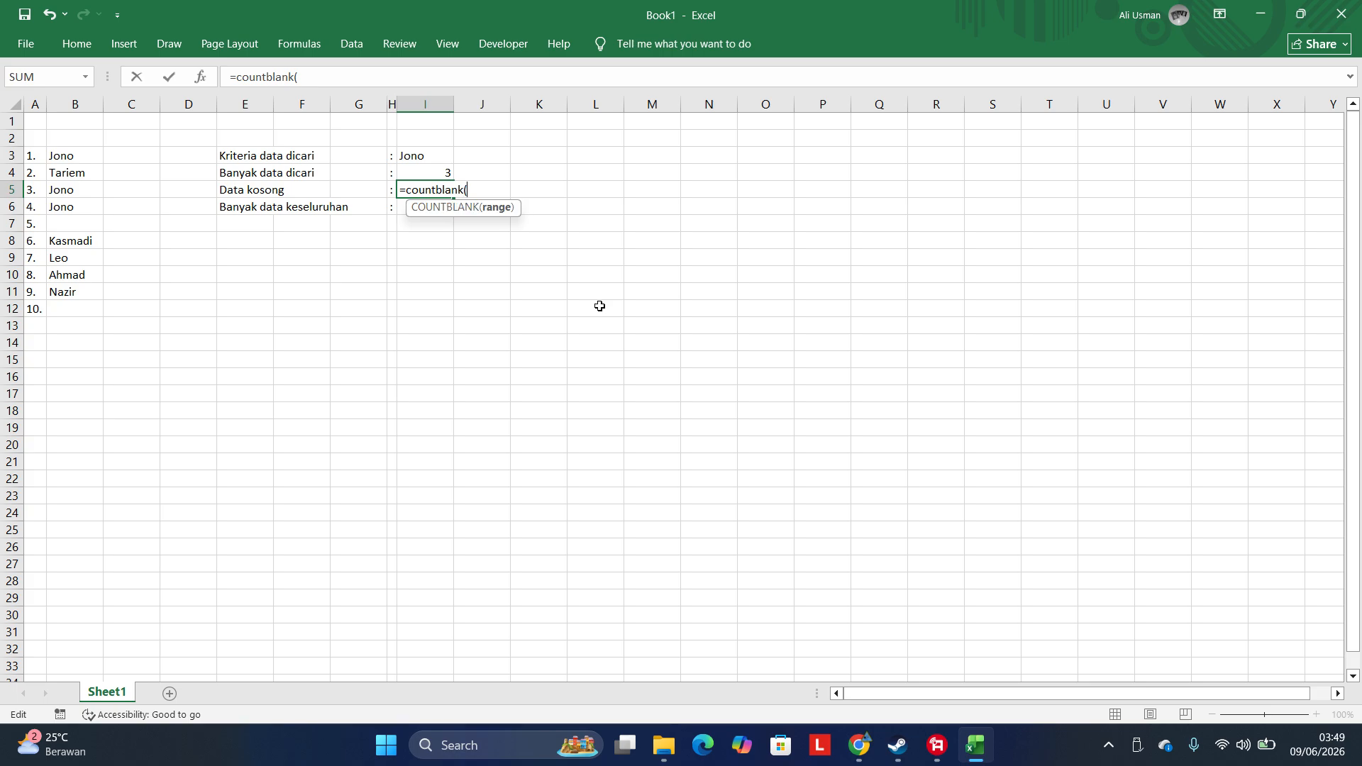
pyautogui.press('Left')
pyautogui.press('Left')
pyautogui.press('Left')
pyautogui.press('Left')
pyautogui.press('Left')
pyautogui.press('Left')
pyautogui.press('Up')
pyautogui.press('Left')
pyautogui.press('Up')
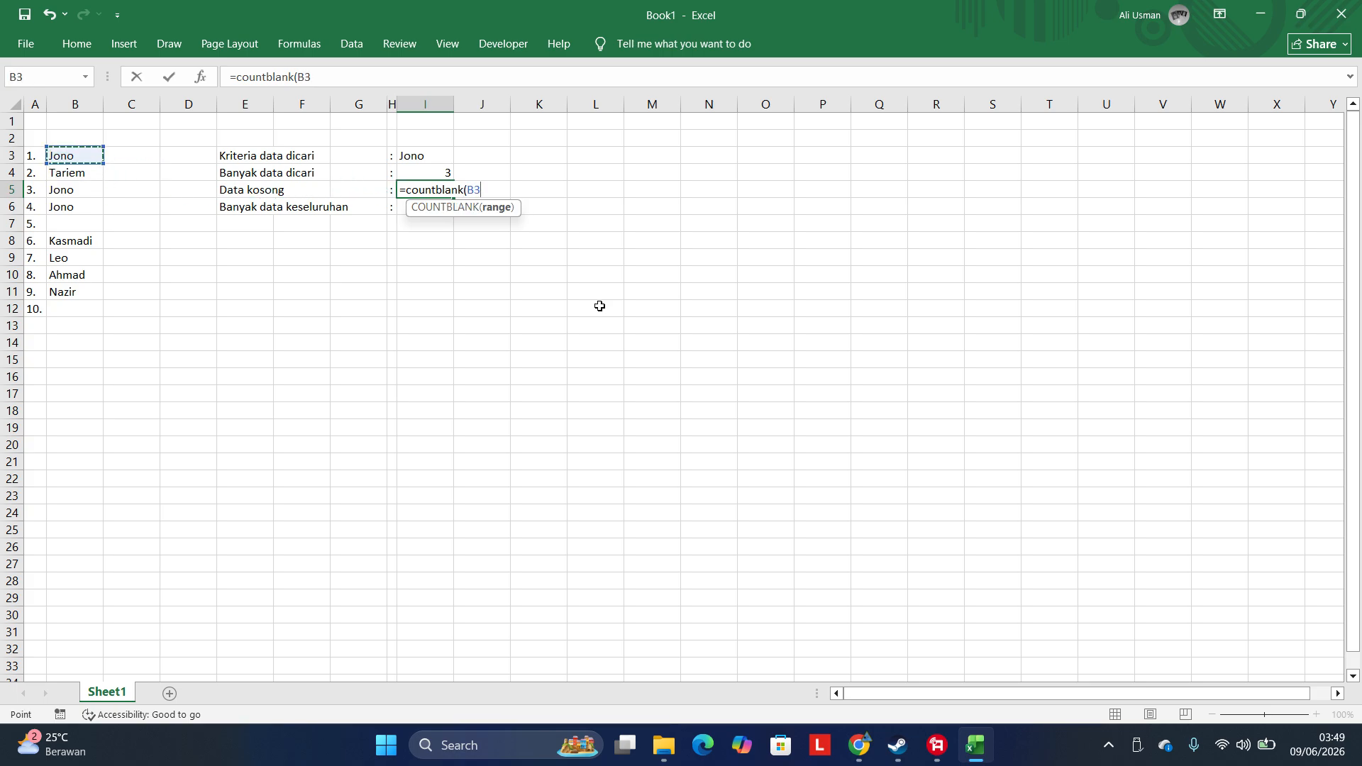
pyautogui.hotkey('shift', 'Down')
pyautogui.hotkey('shift', 'Down')
pyautogui.hotkey('shift', 'Down')
pyautogui.hotkey('shift', 'Down')
pyautogui.hotkey('shift', 'Down')
pyautogui.hotkey('shift', 'Down')
pyautogui.hotkey('shift', 'Down')
pyautogui.hotkey('shift', 'Down')
pyautogui.hotkey('shift', 'Down')
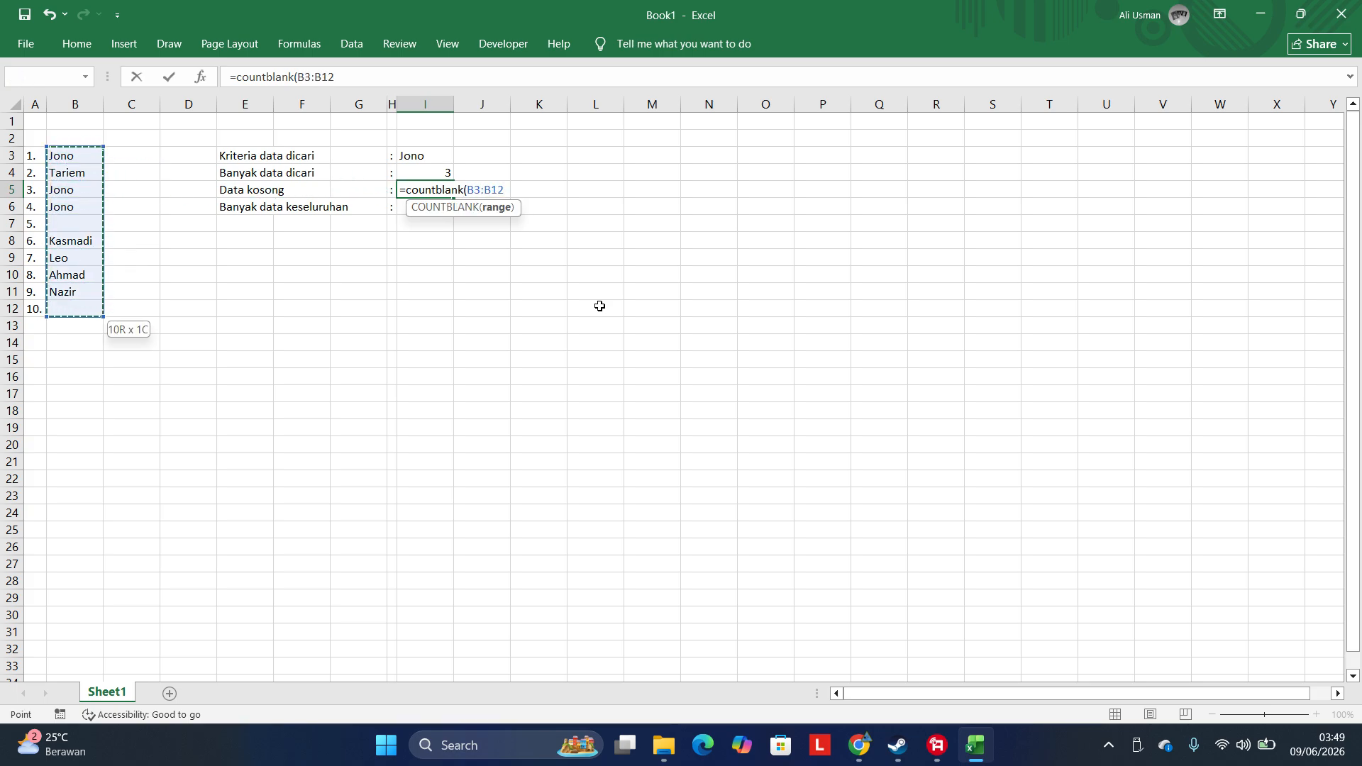
pyautogui.write(')')
pyautogui.press('Return')
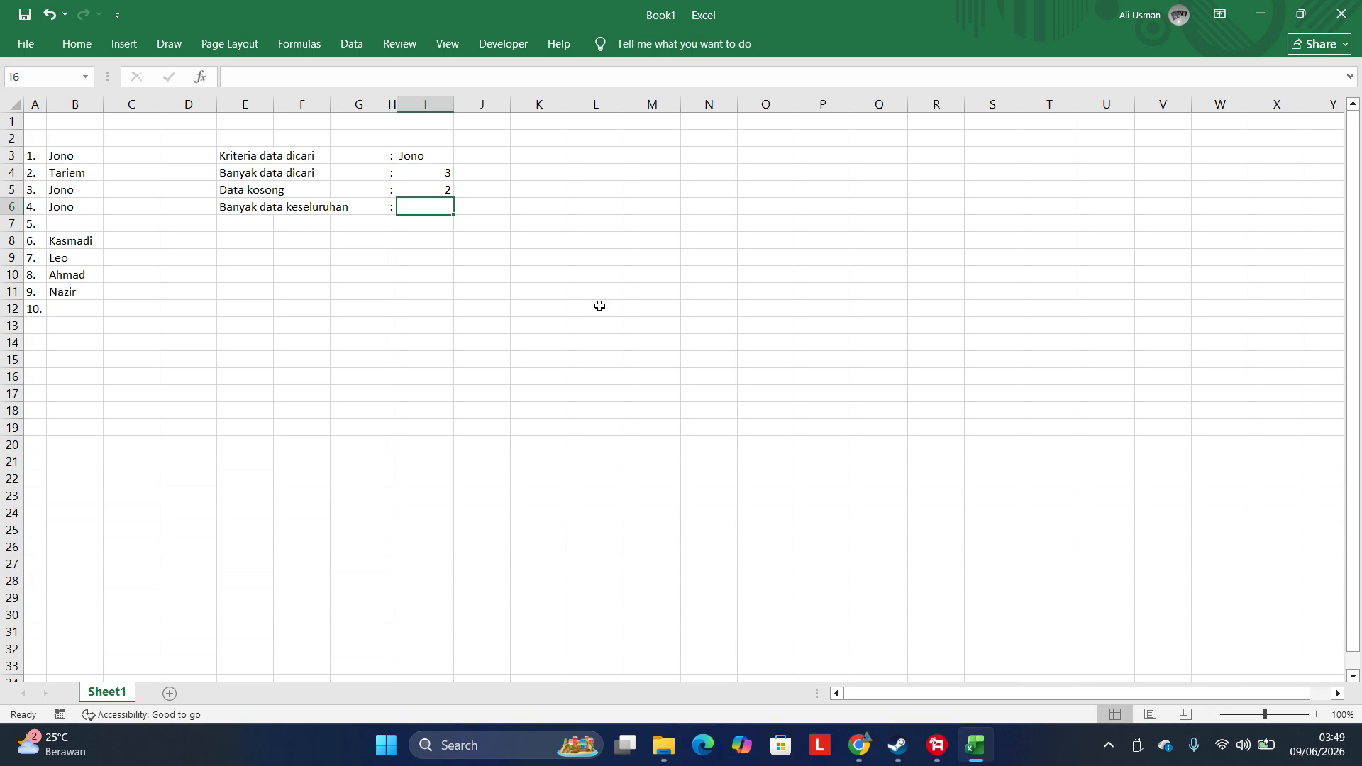
# Compare the COUNTBLANK formula in I5 with the list entries in column B down to row 12
pyautogui.press('Left')
pyautogui.press('Left')
pyautogui.press('Left')
pyautogui.press('Left')
pyautogui.press('Left')
pyautogui.press('Left')
pyautogui.press('Left')
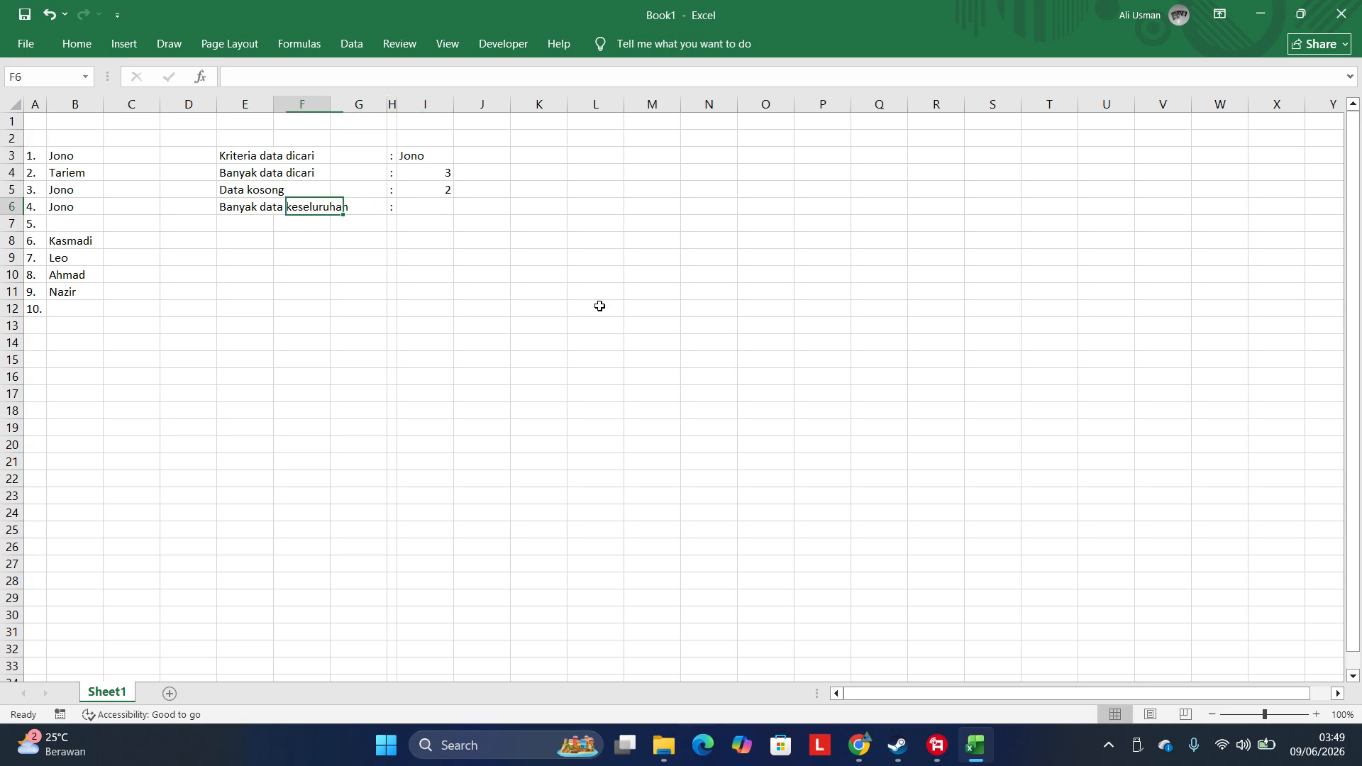
pyautogui.press('Down')
pyautogui.press('Down')
pyautogui.press('Down')
pyautogui.press('Down')
pyautogui.press('Down')
pyautogui.press('Down')
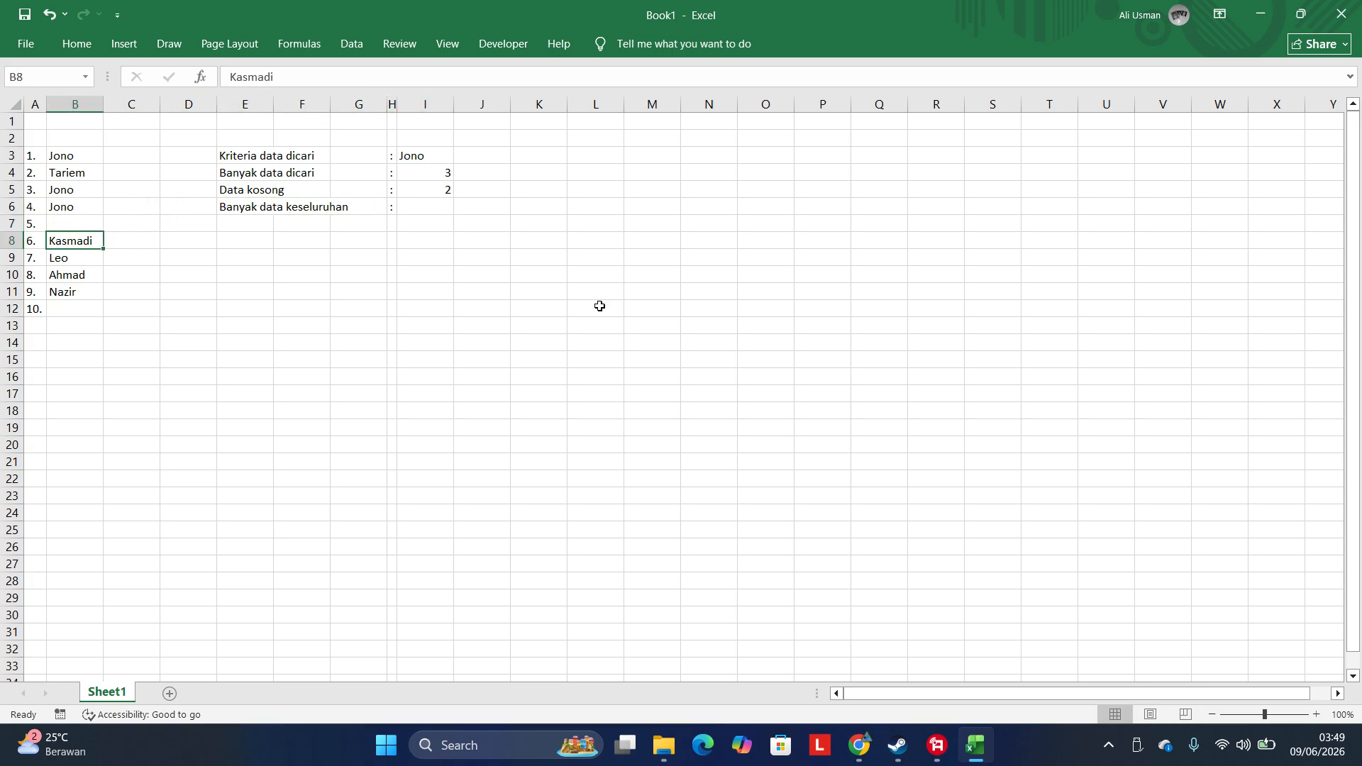
pyautogui.press('Right')
pyautogui.press('Right')
pyautogui.press('Right')
pyautogui.press('Right')
pyautogui.press('Right')
pyautogui.press('Right')
pyautogui.press('Right')
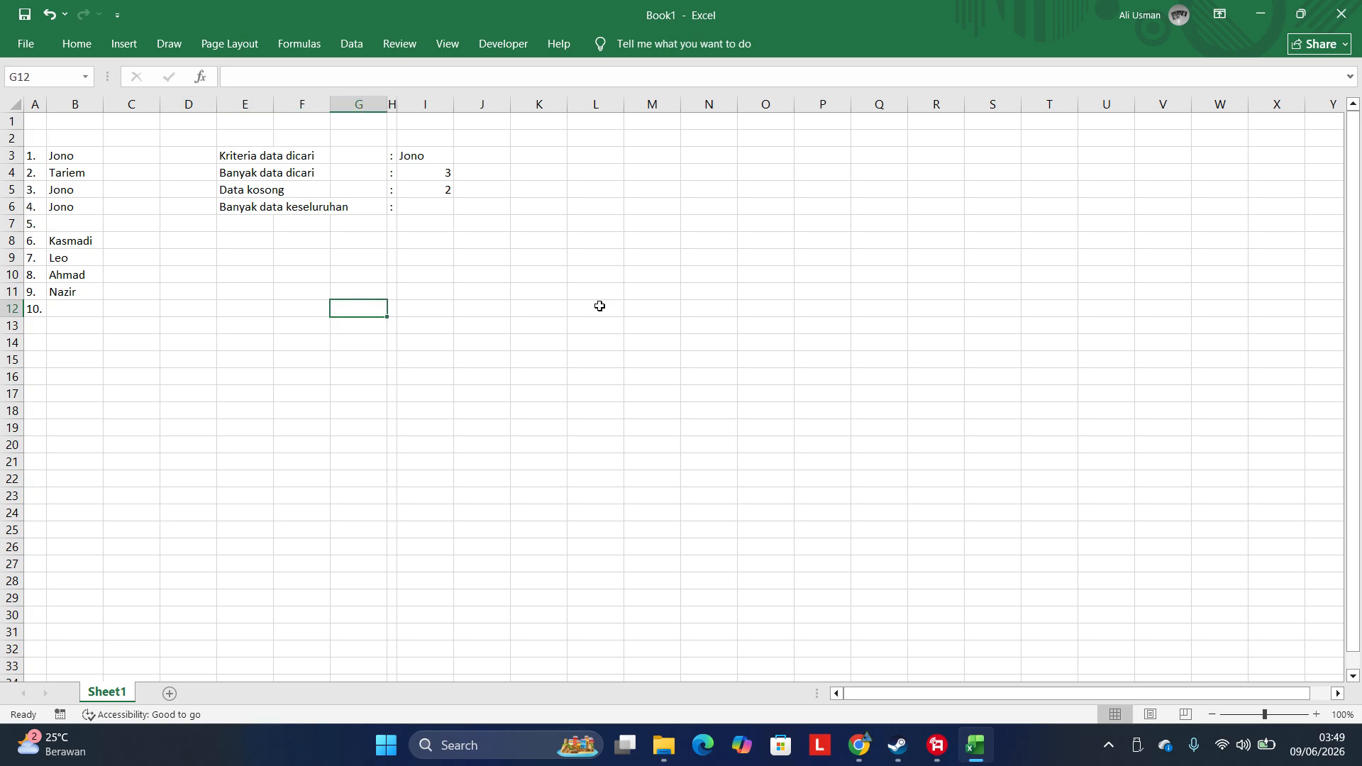
pyautogui.press('Up')
pyautogui.press('Up')
pyautogui.press('Up')
pyautogui.press('Up')
pyautogui.press('Up')
pyautogui.press('Up')
pyautogui.press('Up')
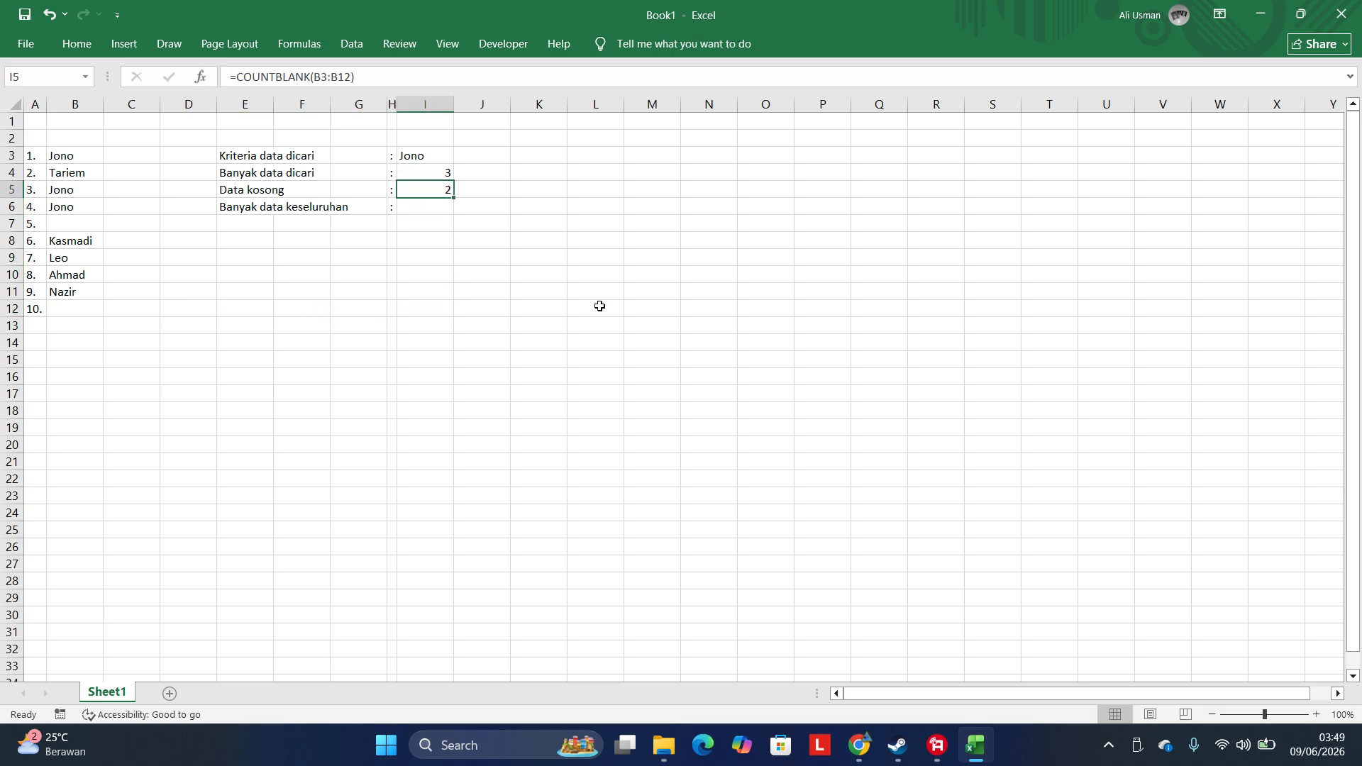
pyautogui.press('Down')
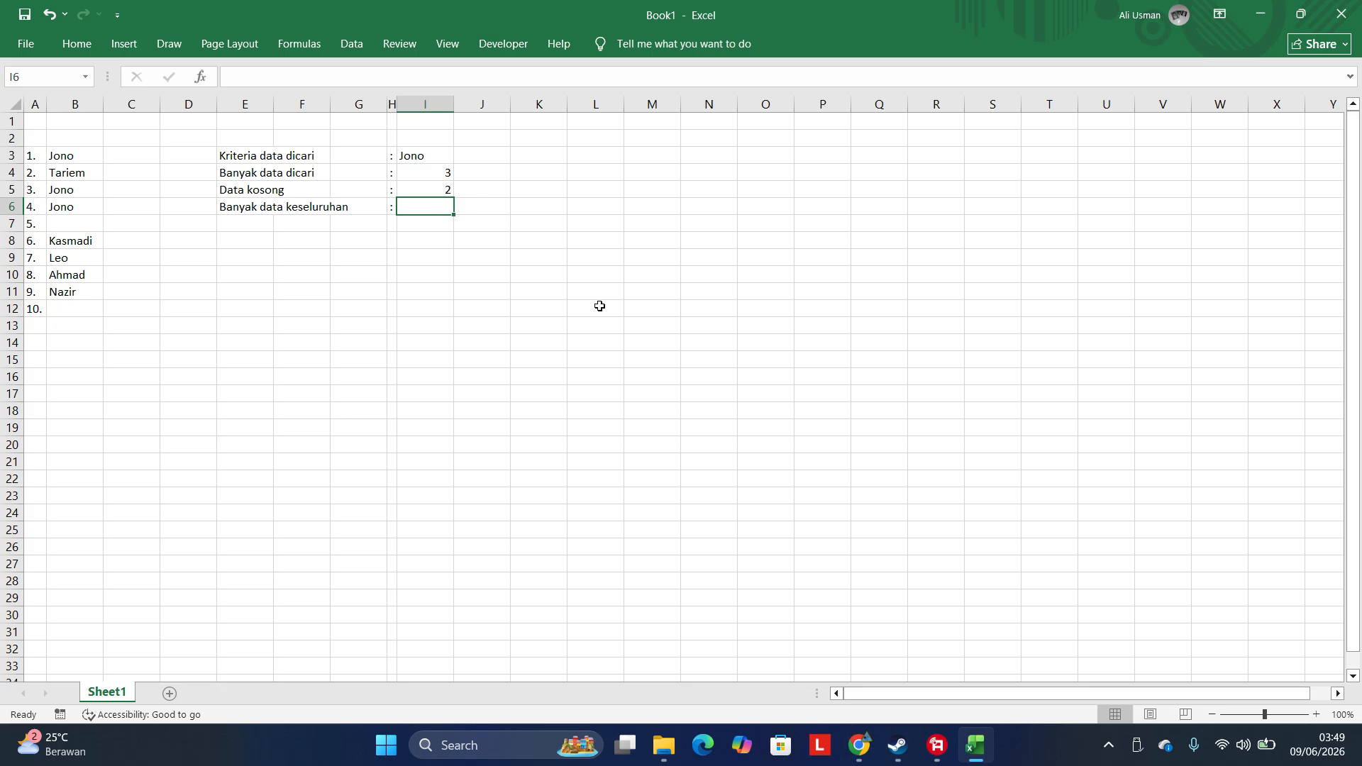
# Enter the formula =COUNT(B3:B12) in I6, beside "Banyak data keseluruhan"
pyautogui.write('=count')
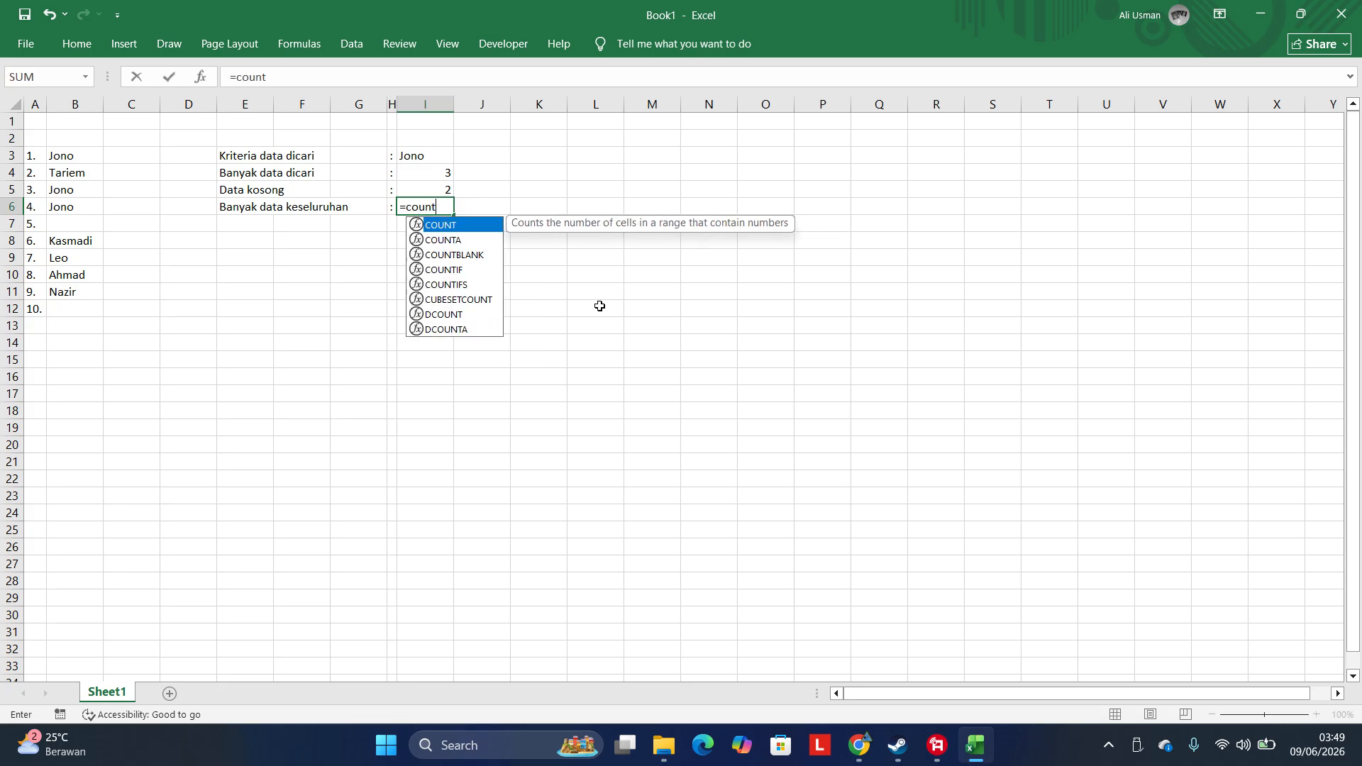
pyautogui.write('(')
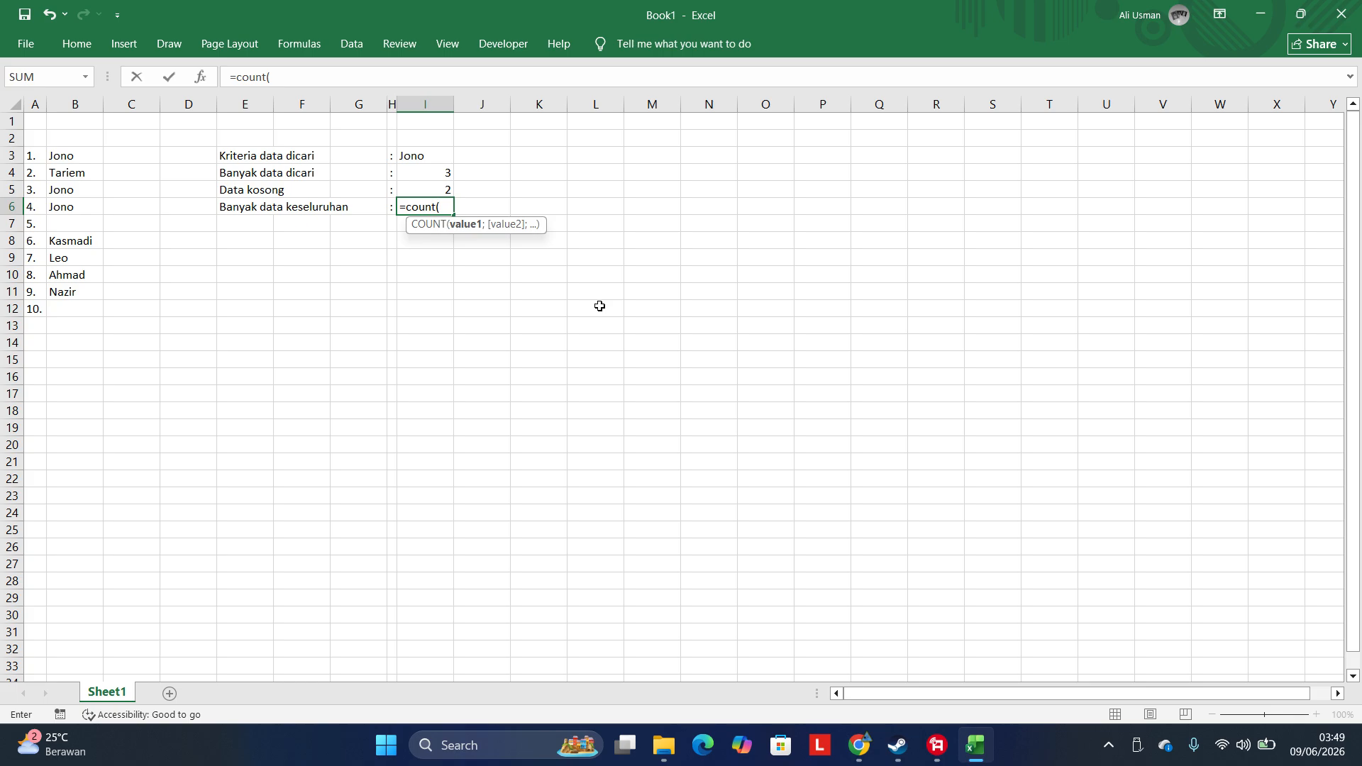
pyautogui.press('Left')
pyautogui.press('Left')
pyautogui.press('Left')
pyautogui.press('Left')
pyautogui.press('Left')
pyautogui.press('Left')
pyautogui.press('Left')
pyautogui.press('Up')
pyautogui.press('Up')
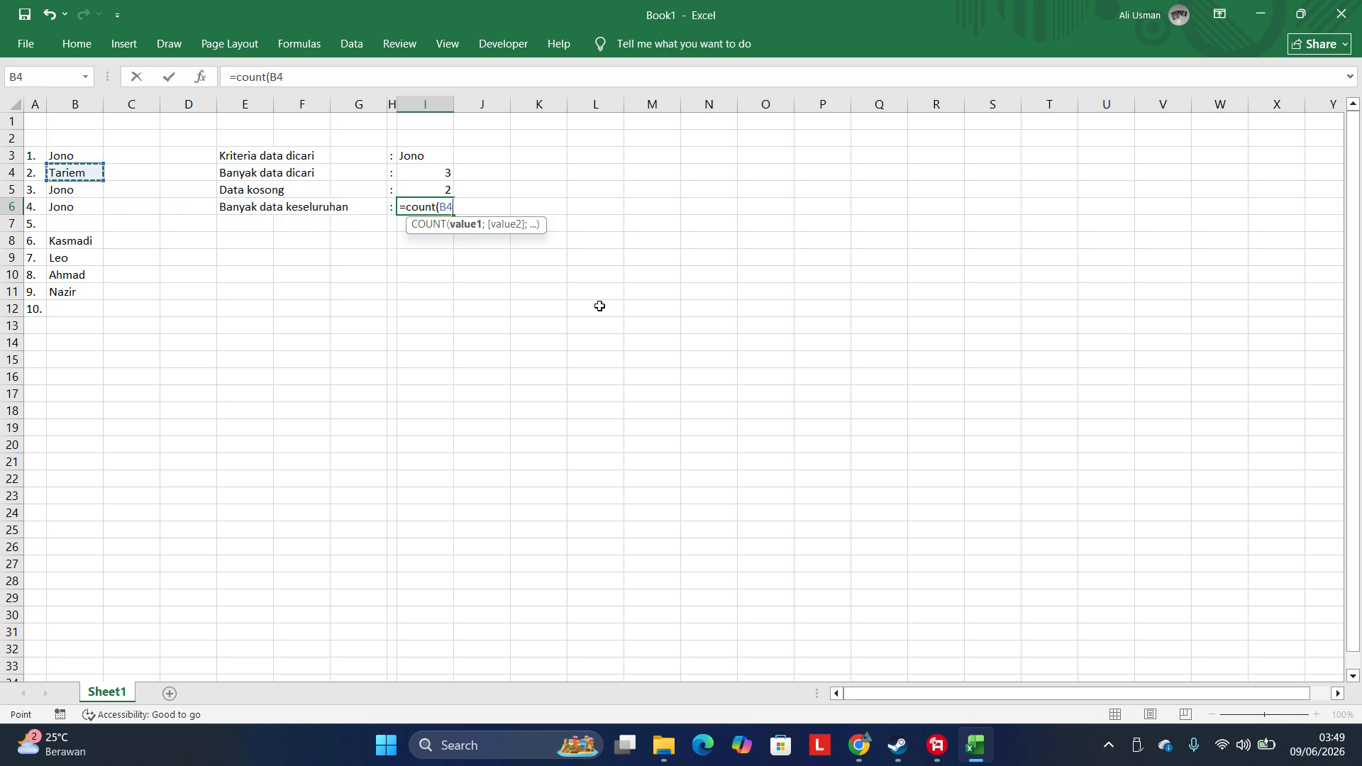
pyautogui.press('Up')
pyautogui.hotkey('shift', 'Down')
pyautogui.hotkey('shift', 'Down')
pyautogui.hotkey('shift', 'Down')
pyautogui.hotkey('shift', 'Down')
pyautogui.hotkey('shift', 'Down')
pyautogui.hotkey('shift', 'Down')
pyautogui.hotkey('shift', 'Down')
pyautogui.hotkey('shift', 'Down')
pyautogui.hotkey('shift', 'Down')
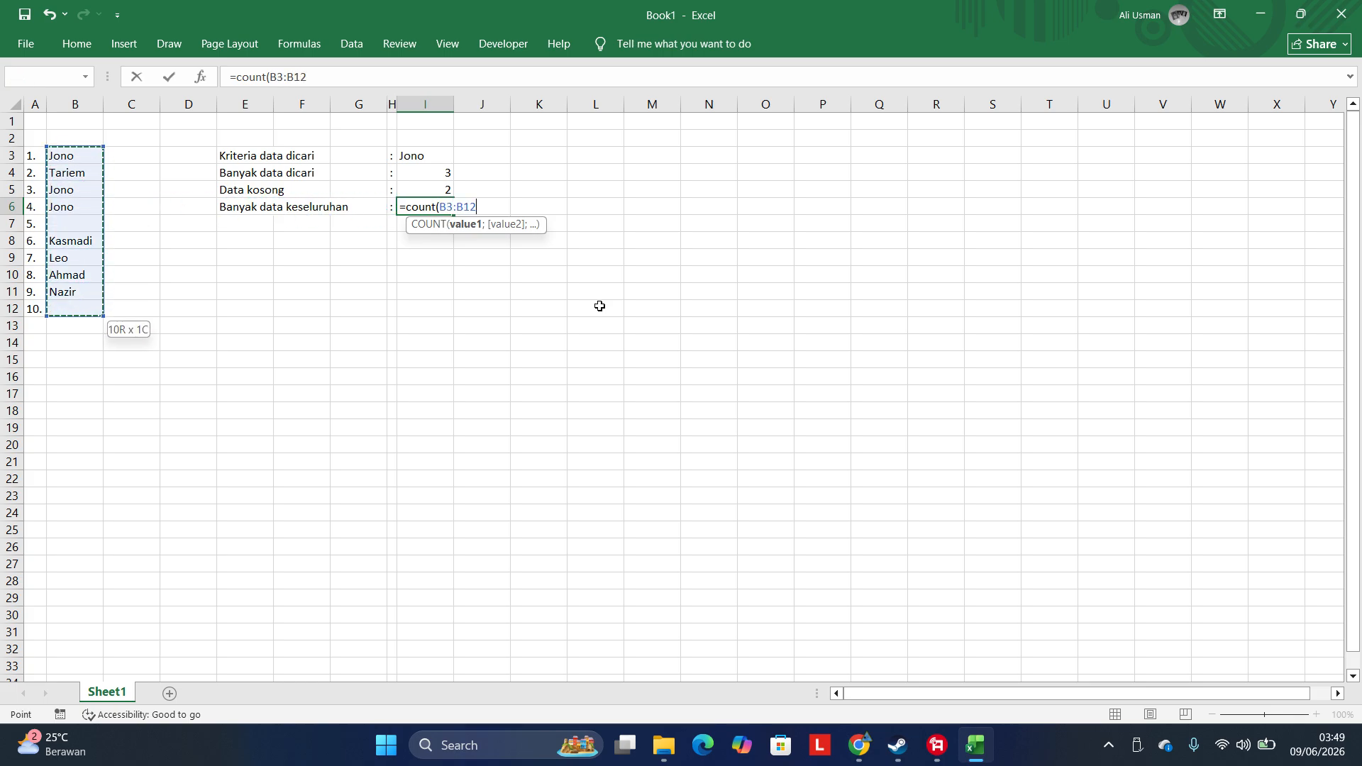
pyautogui.write(')')
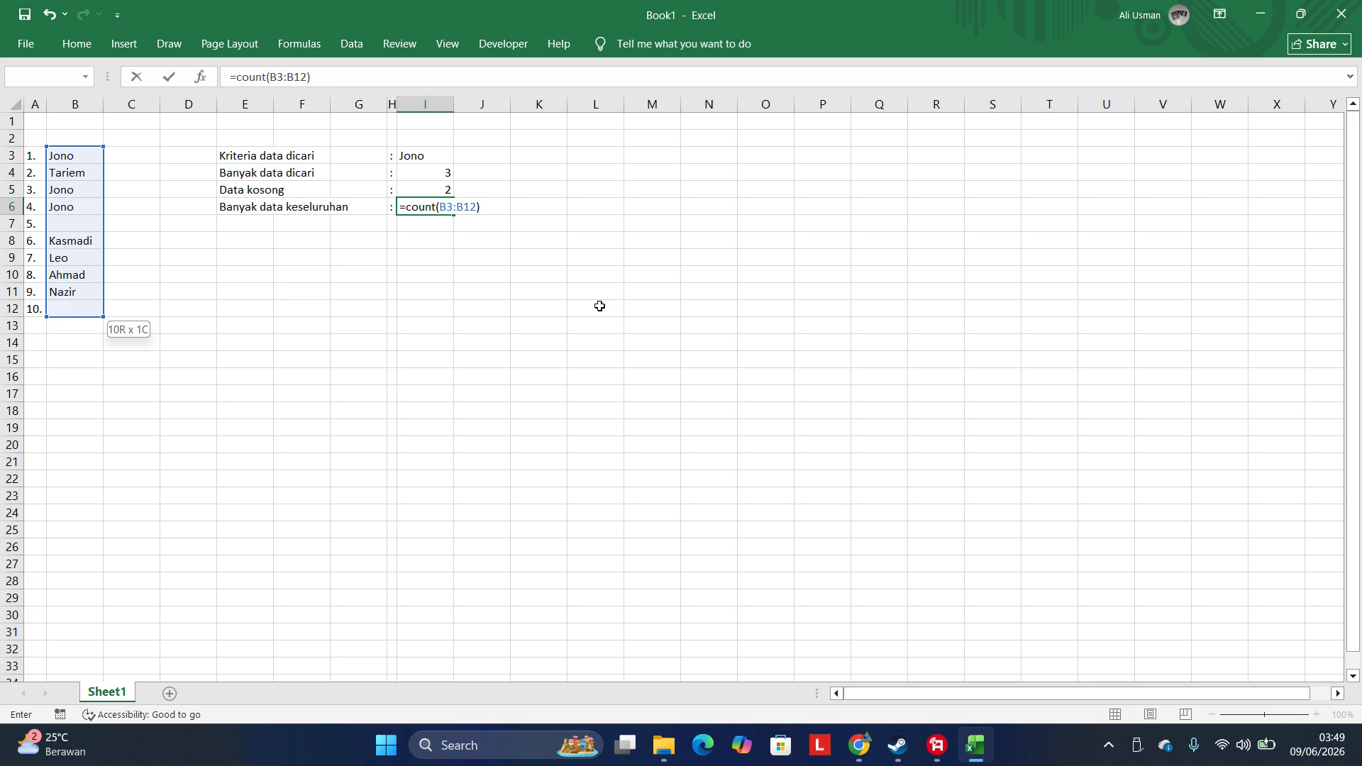
pyautogui.press('Return')
# Check the COUNT formula in I6 against the list entries and the blank cell B7 in column B
pyautogui.press('Up')
pyautogui.press('F2')
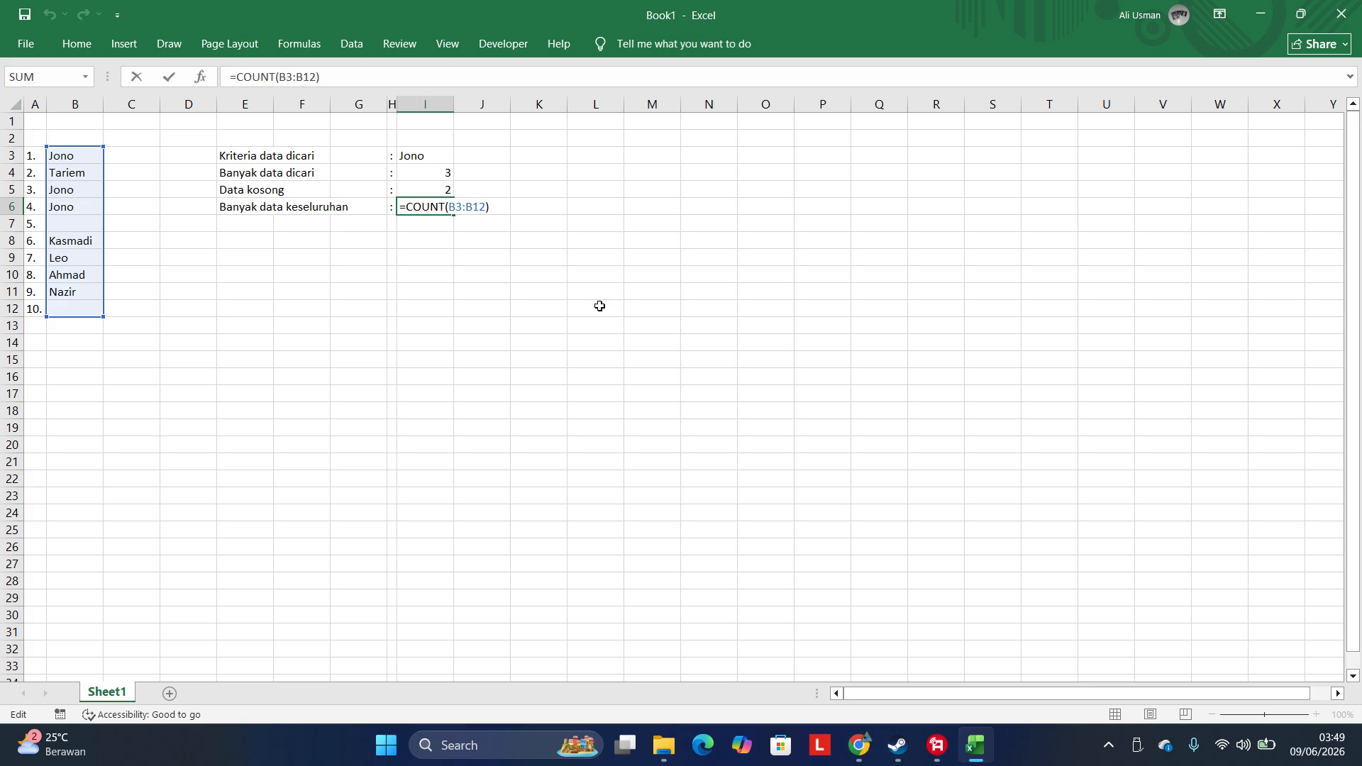
pyautogui.press('Return')
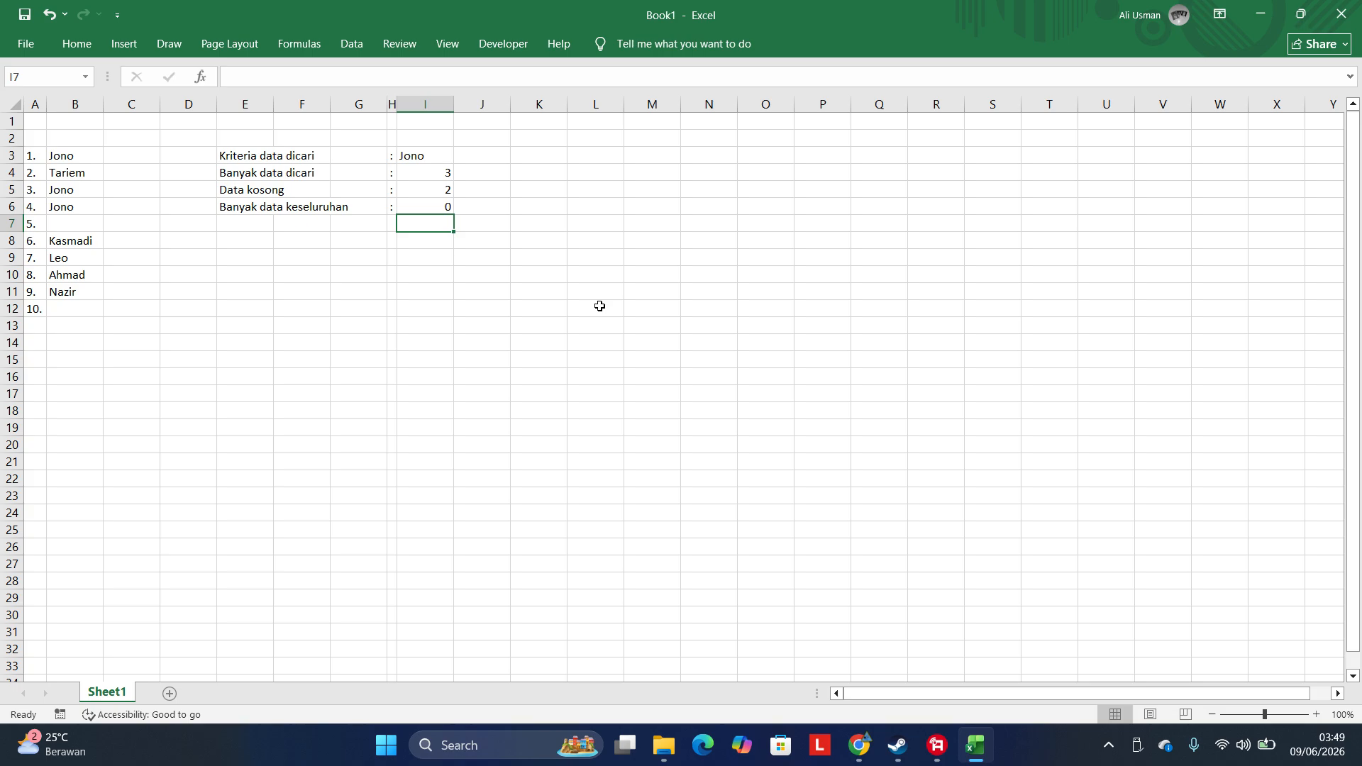
pyautogui.press('Up')
pyautogui.press('Left')
pyautogui.press('Left')
pyautogui.press('Left')
pyautogui.press('Left')
pyautogui.press('Left')
pyautogui.press('Left')
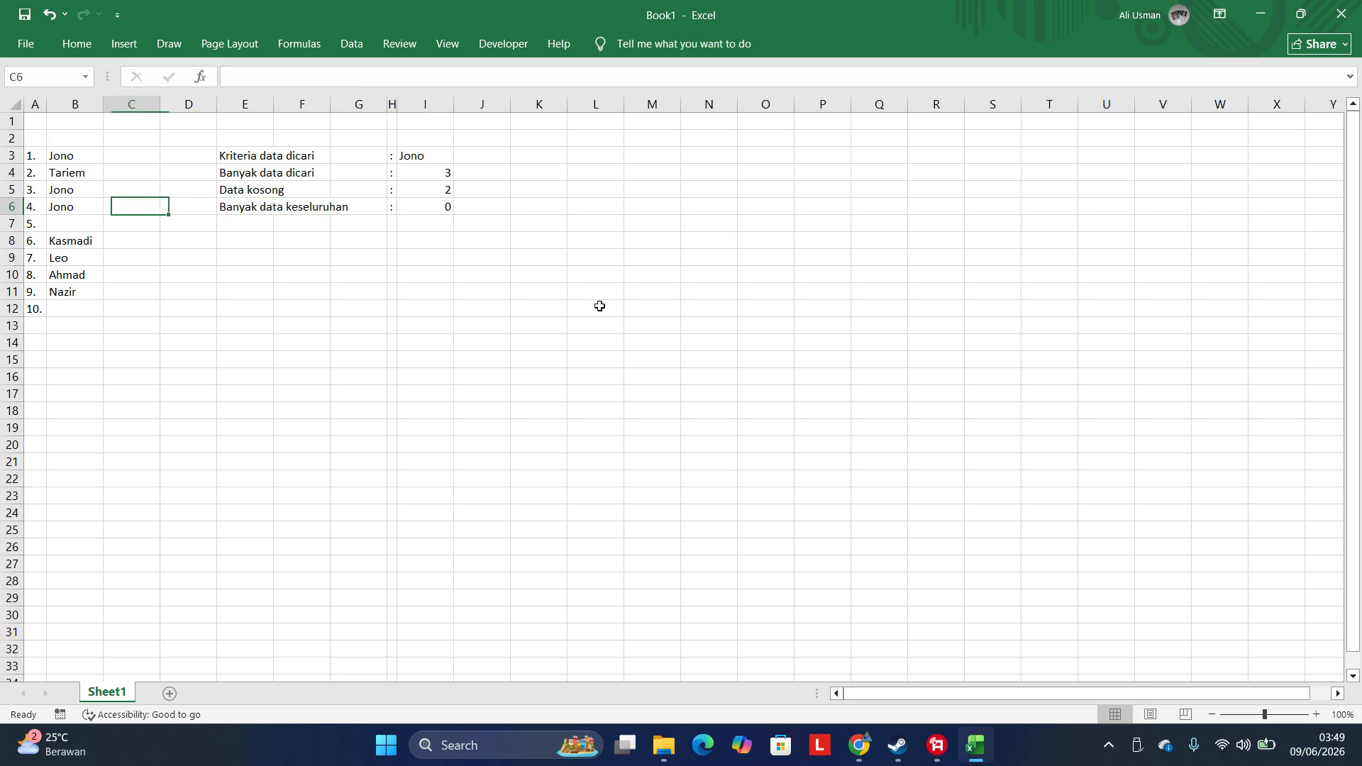
pyautogui.press('Down')
pyautogui.press('Down')
pyautogui.press('Left')
pyautogui.press('Up')
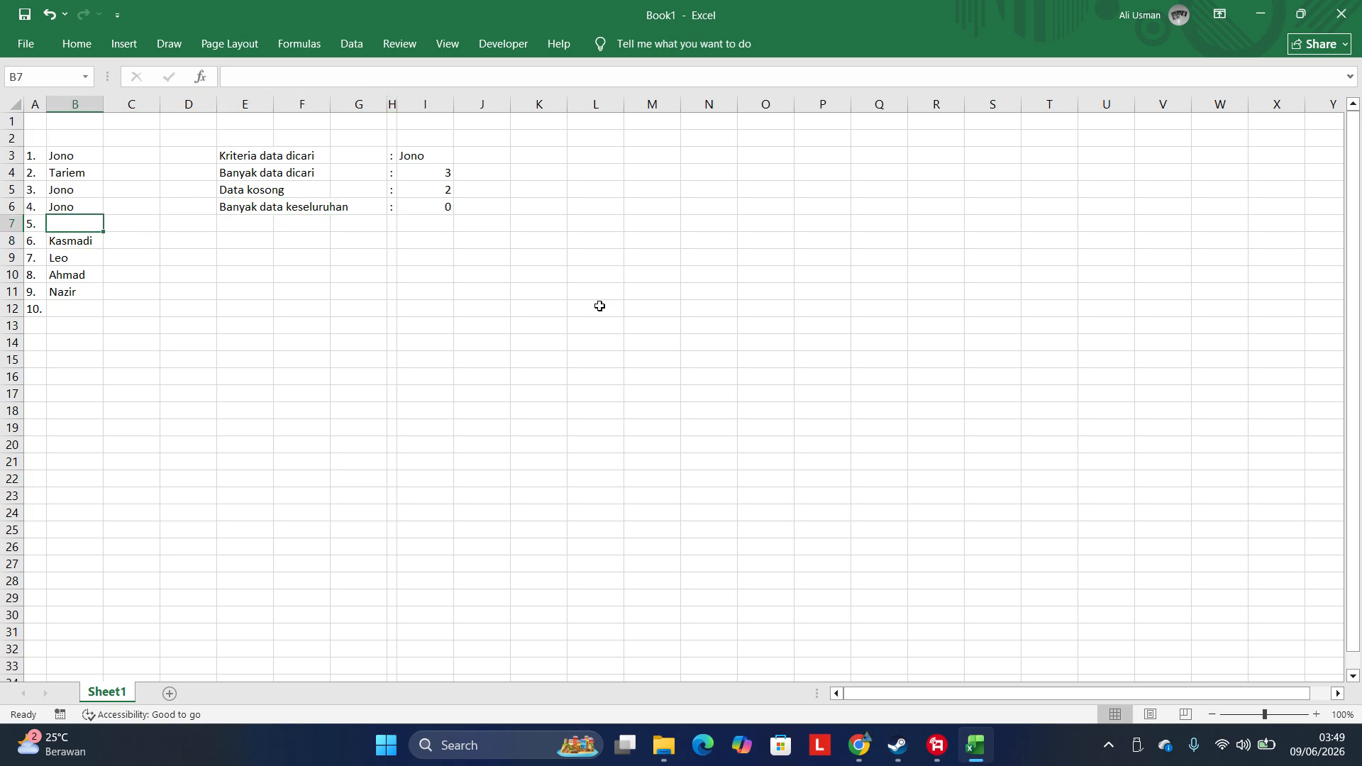
pyautogui.press('Right')
pyautogui.press('Right')
pyautogui.press('Right')
pyautogui.press('Right')
pyautogui.press('Right')
pyautogui.press('Right')
pyautogui.press('Right')
pyautogui.press('Up')
pyautogui.press('Left')
pyautogui.press('Left')
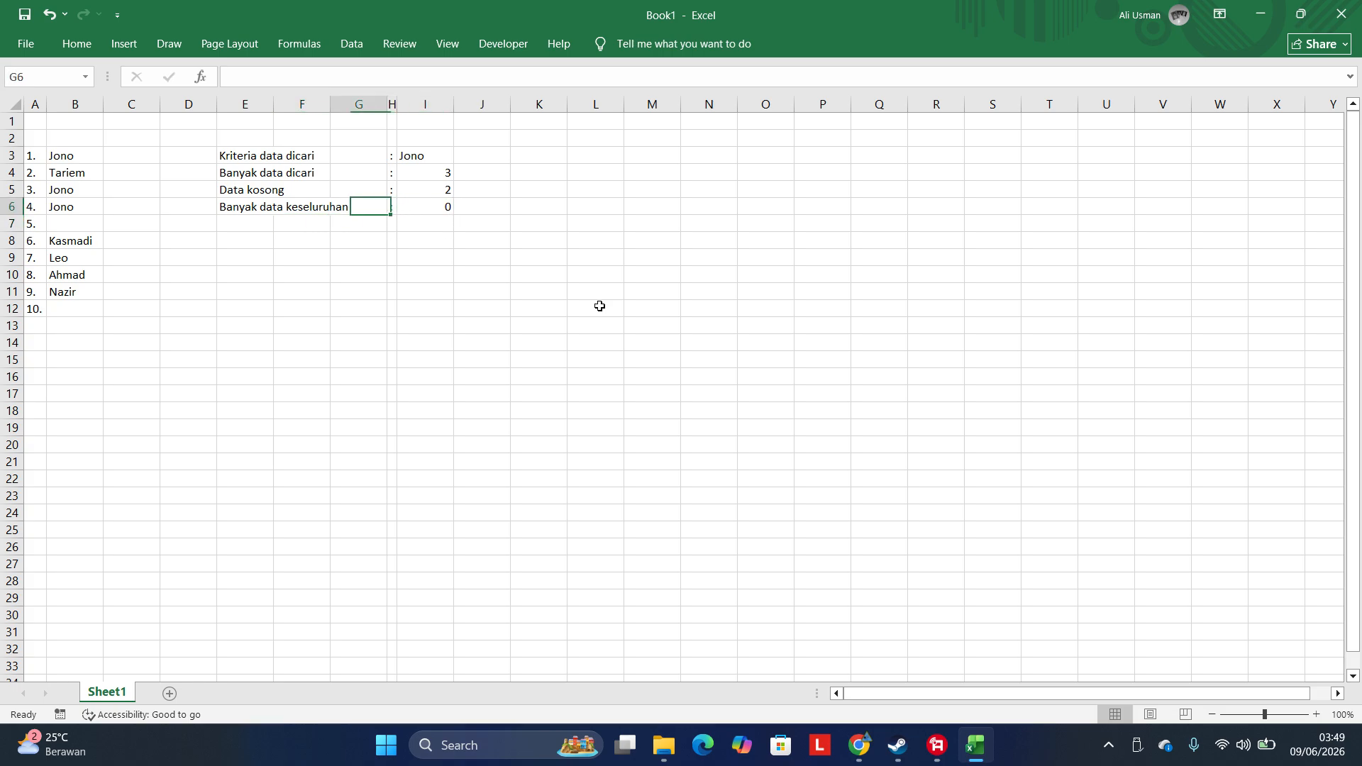
# Fill the two blank list cells with test numbers: 3 in B7 and 2 in B12
pyautogui.press('Left')
pyautogui.press('Left')
pyautogui.press('Left')
pyautogui.press('Left')
pyautogui.press('Down')
pyautogui.press('Left')
pyautogui.write('3')
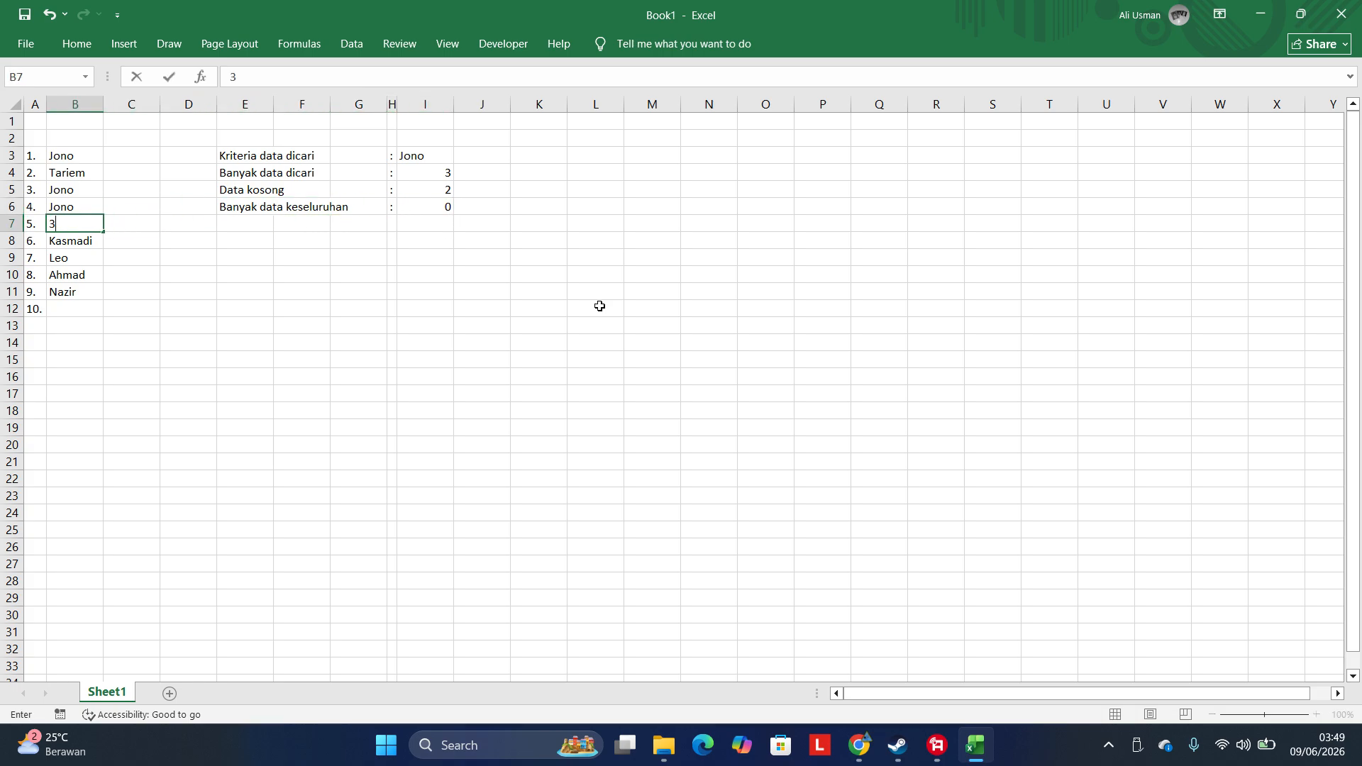
pyautogui.press('Return')
pyautogui.press('Down')
pyautogui.press('Down')
pyautogui.press('Down')
pyautogui.press('Down')
pyautogui.press('Down')
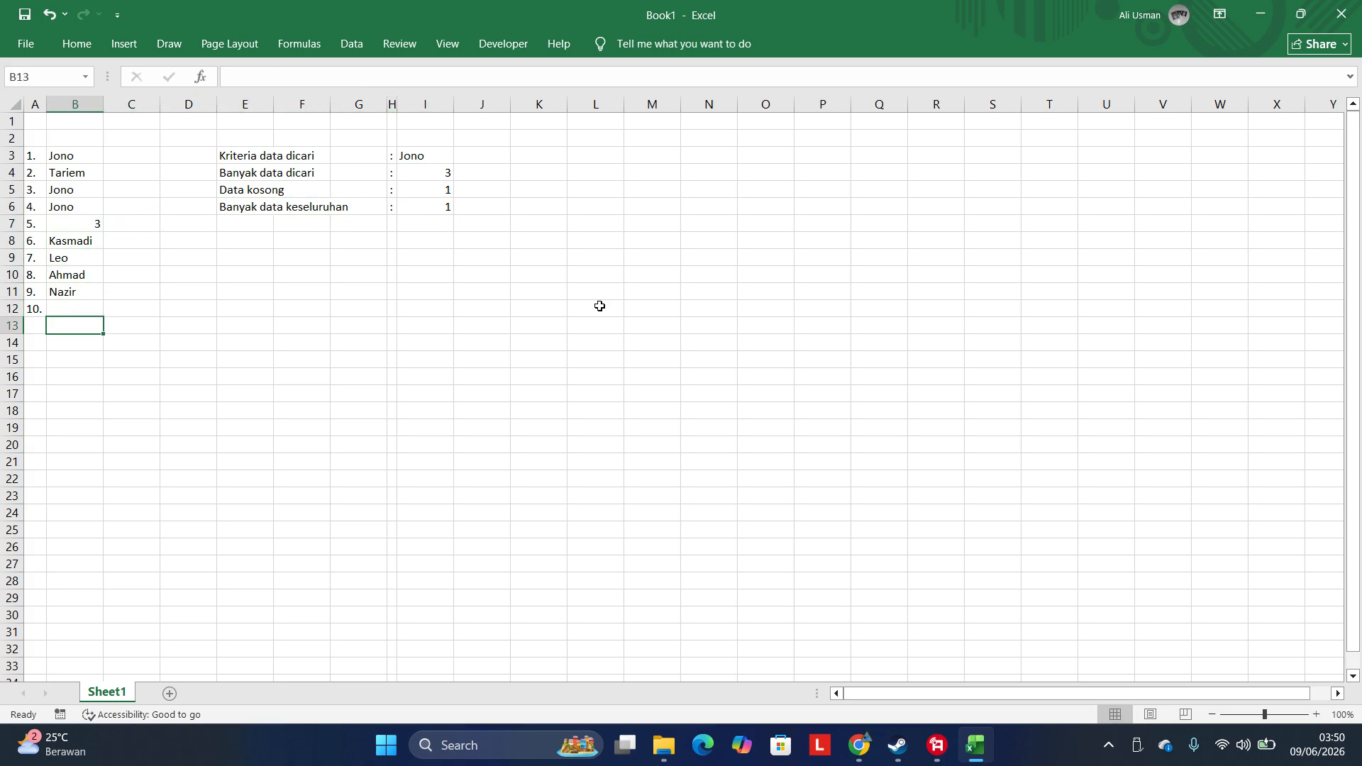
pyautogui.press('Up')
pyautogui.write('2')
pyautogui.press('Right')
pyautogui.press('Left')
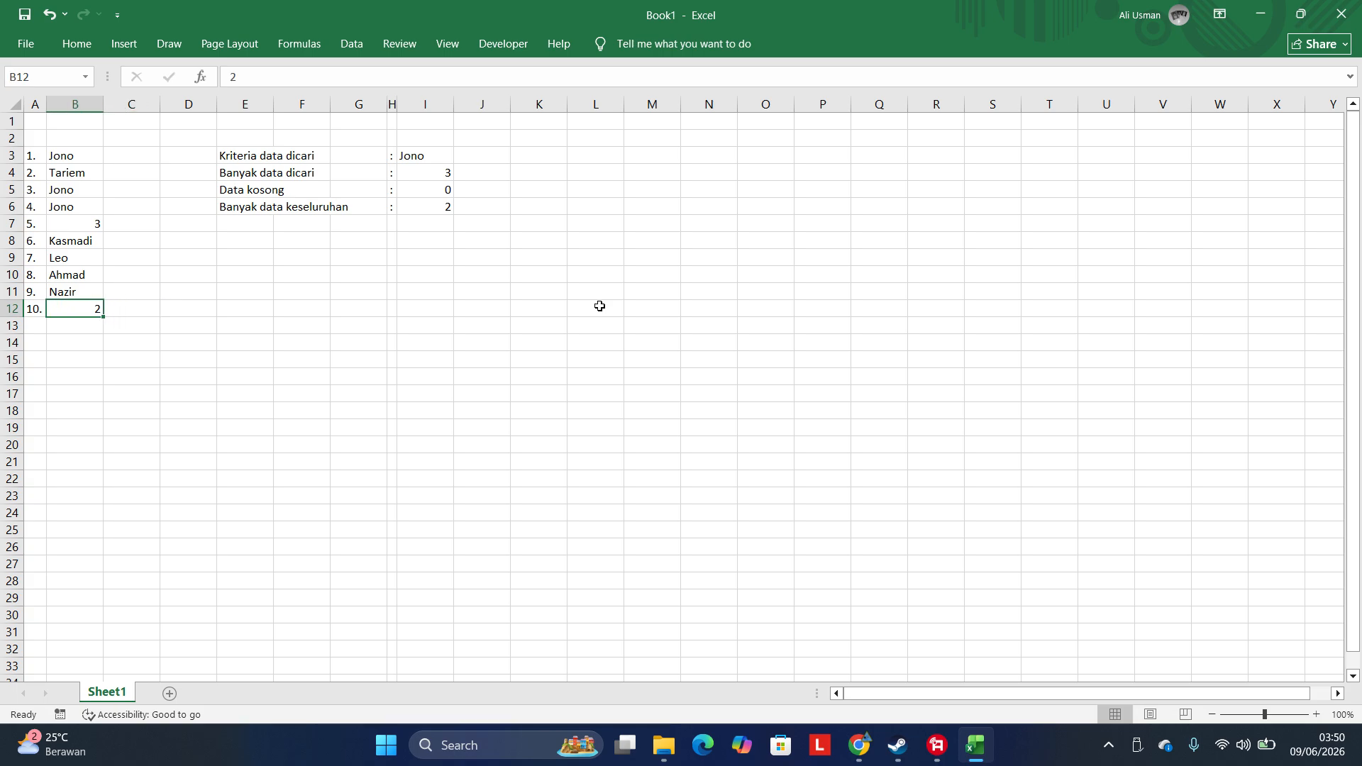
# Examine how the COUNT formula in I6 responds to the numeric entries in B7 and B12
pyautogui.press('Right')
pyautogui.press('Right')
pyautogui.press('Right')
pyautogui.press('Right')
pyautogui.press('Right')
pyautogui.press('Right')
pyautogui.press('Up')
pyautogui.press('Up')
pyautogui.press('Up')
pyautogui.press('Up')
pyautogui.press('Up')
pyautogui.press('Up')
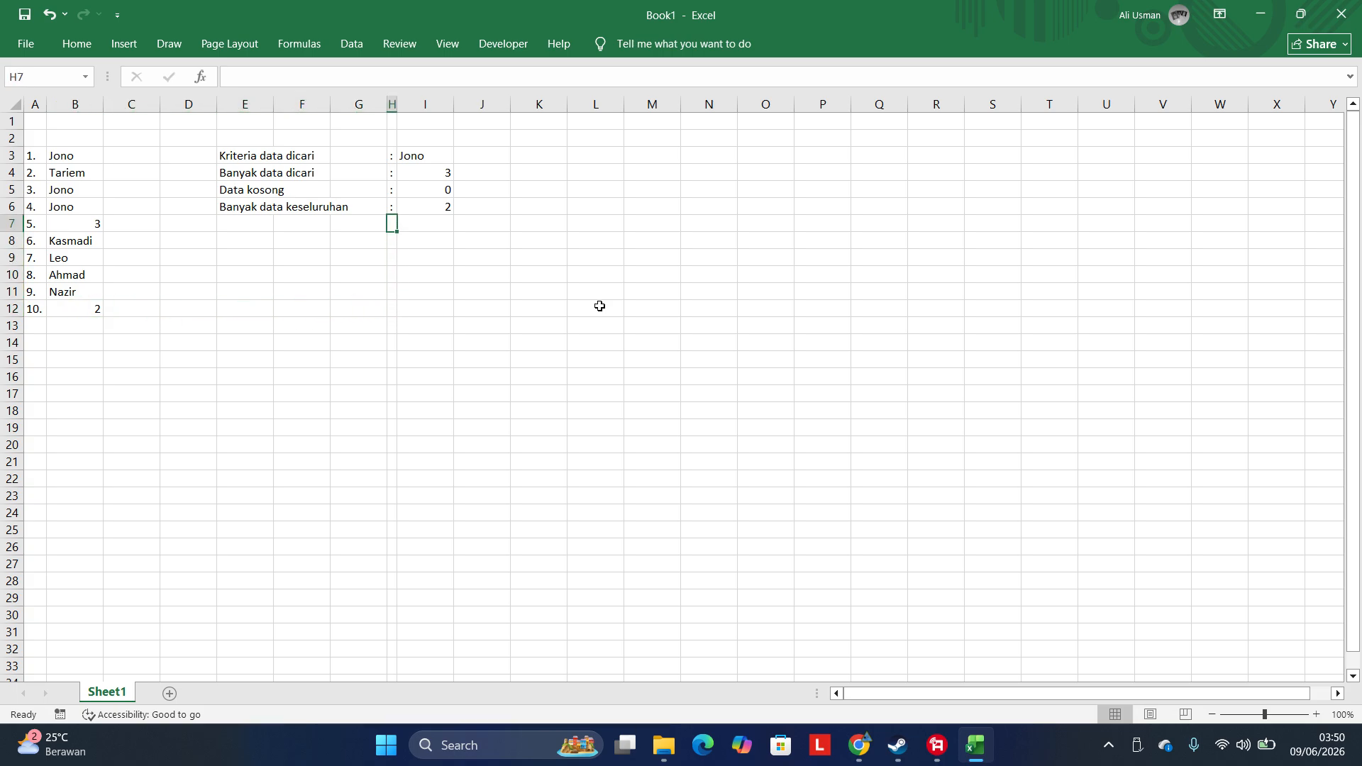
pyautogui.press('Right')
pyautogui.press('F2')
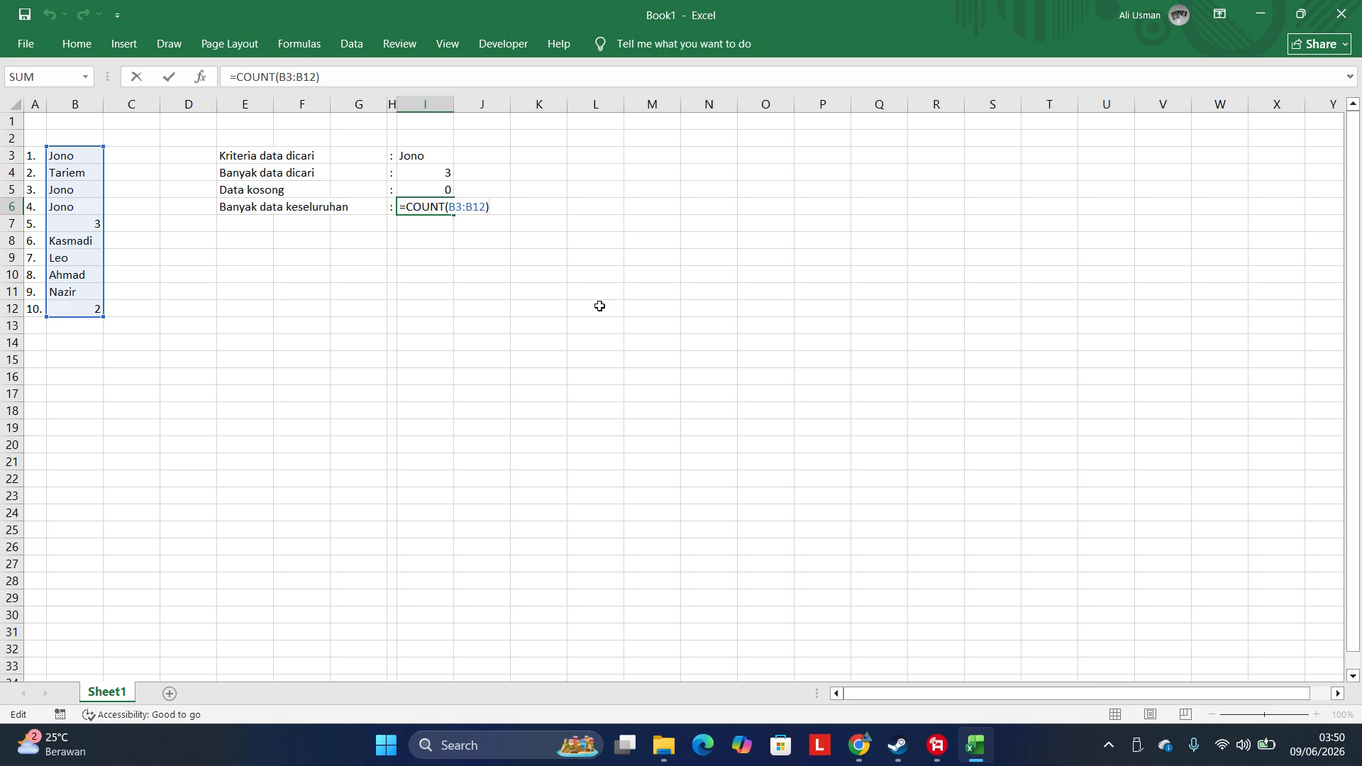
pyautogui.press('Left')
pyautogui.press('Left')
pyautogui.press('Left')
pyautogui.press('Escape')
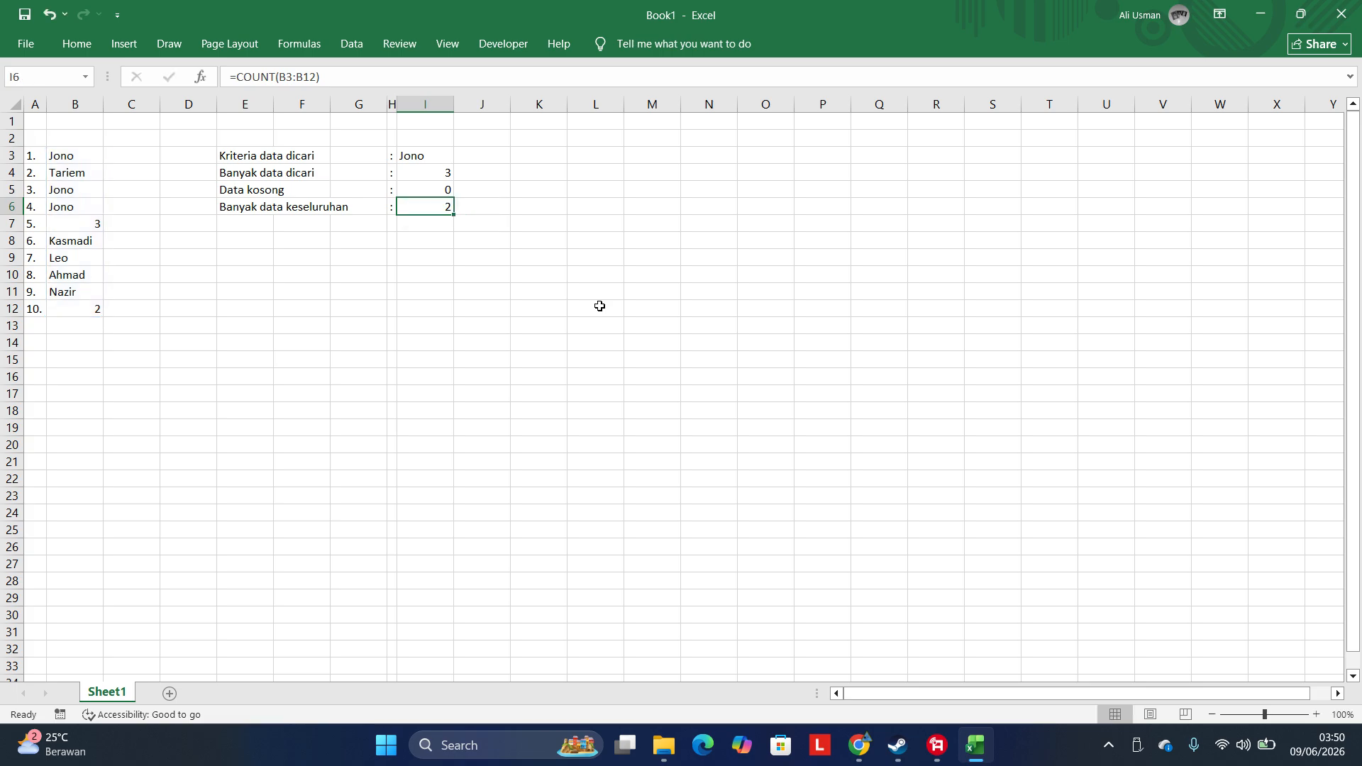
# Clear the test numbers from B7 and B12
pyautogui.press('Left')
pyautogui.press('Left')
pyautogui.press('Left')
pyautogui.press('Left')
pyautogui.press('Left')
pyautogui.press('Left')
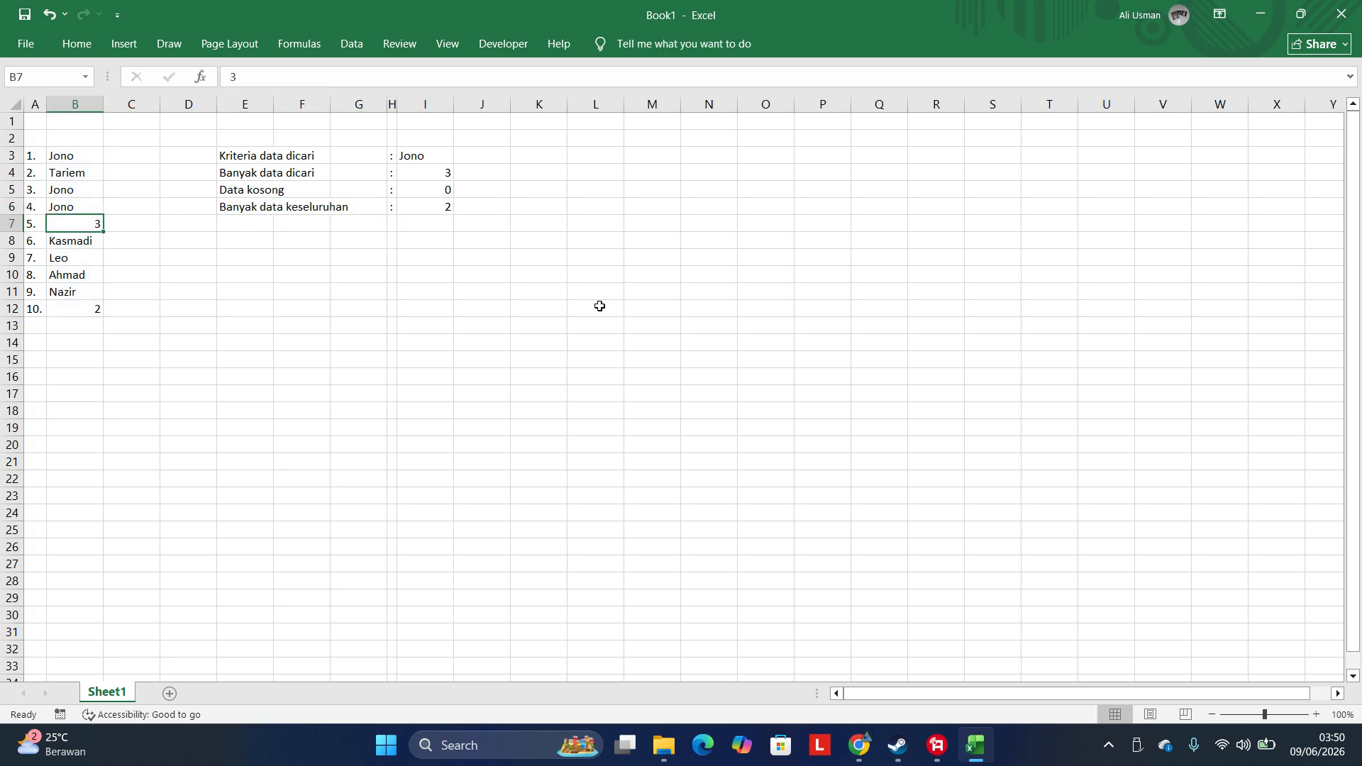
pyautogui.press('Delete')
pyautogui.press('Down')
pyautogui.press('Down')
pyautogui.press('Down')
pyautogui.press('Down')
pyautogui.press('Down')
pyautogui.press('Delete')
# Change the function in I6 from COUNT to COUNTA so the formula reads =COUNTA(B3:B12)
pyautogui.press('Right')
pyautogui.press('Right')
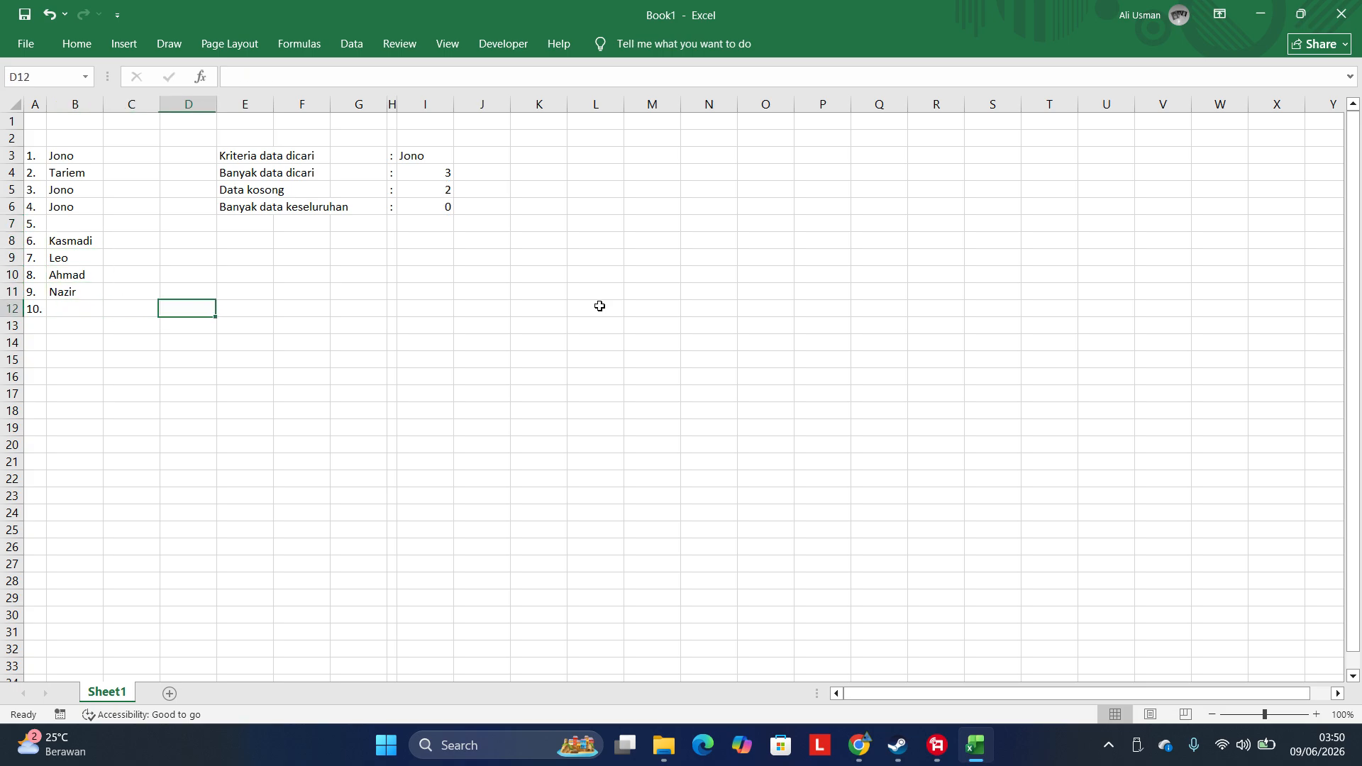
pyautogui.press('Right')
pyautogui.press('Right')
pyautogui.press('Right')
pyautogui.press('Right')
pyautogui.press('Up')
pyautogui.press('Up')
pyautogui.press('Up')
pyautogui.press('Up')
pyautogui.press('Up')
pyautogui.press('Up')
pyautogui.press('Right')
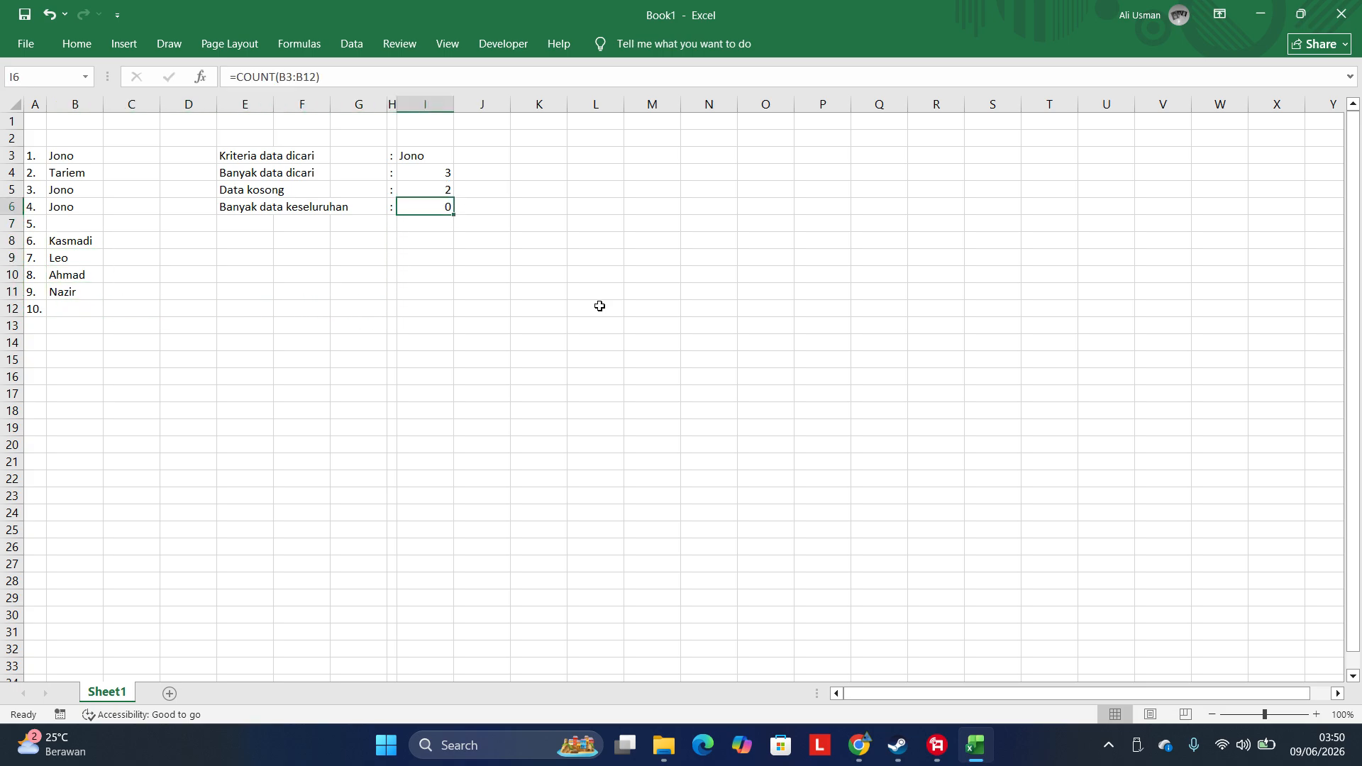
pyautogui.press('F2')
pyautogui.press('Left')
pyautogui.press('Left')
pyautogui.press('Left')
pyautogui.press('Left')
pyautogui.press('Left')
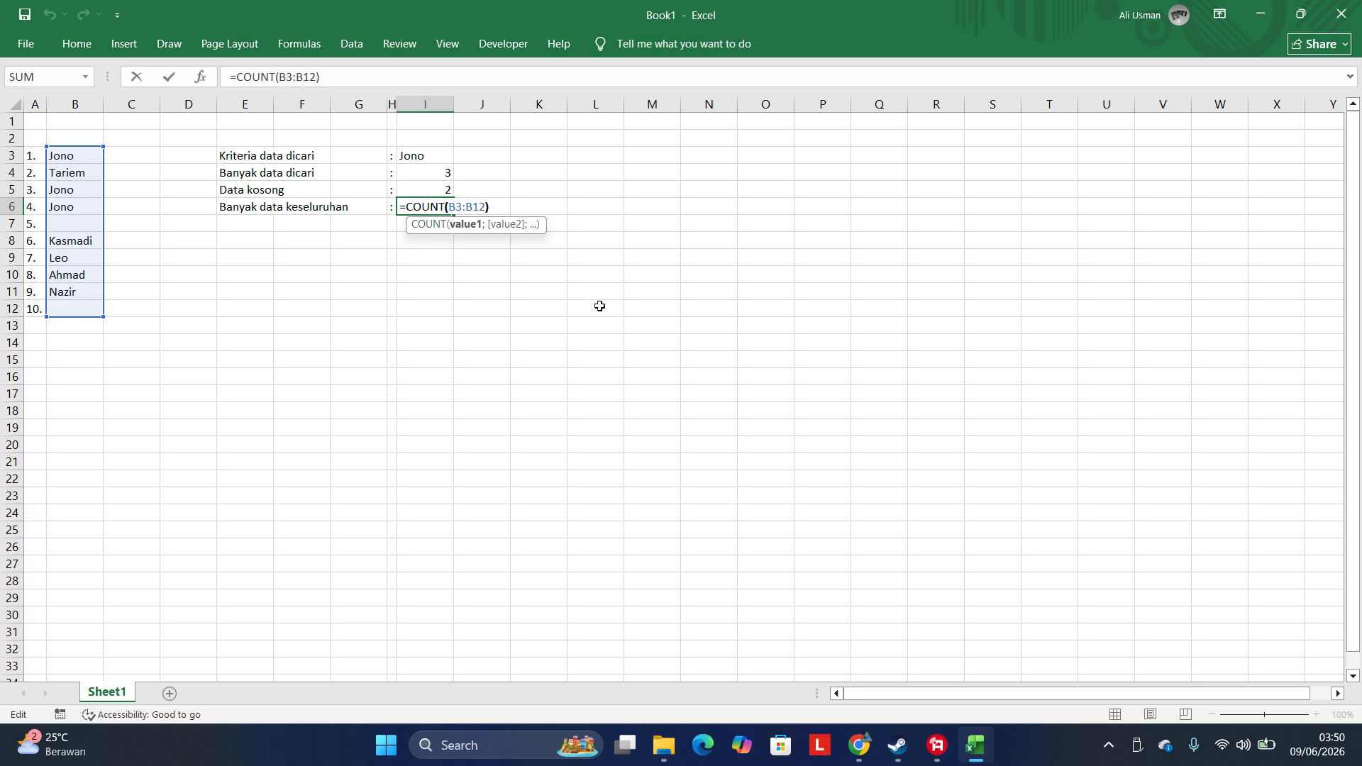
pyautogui.write('a')
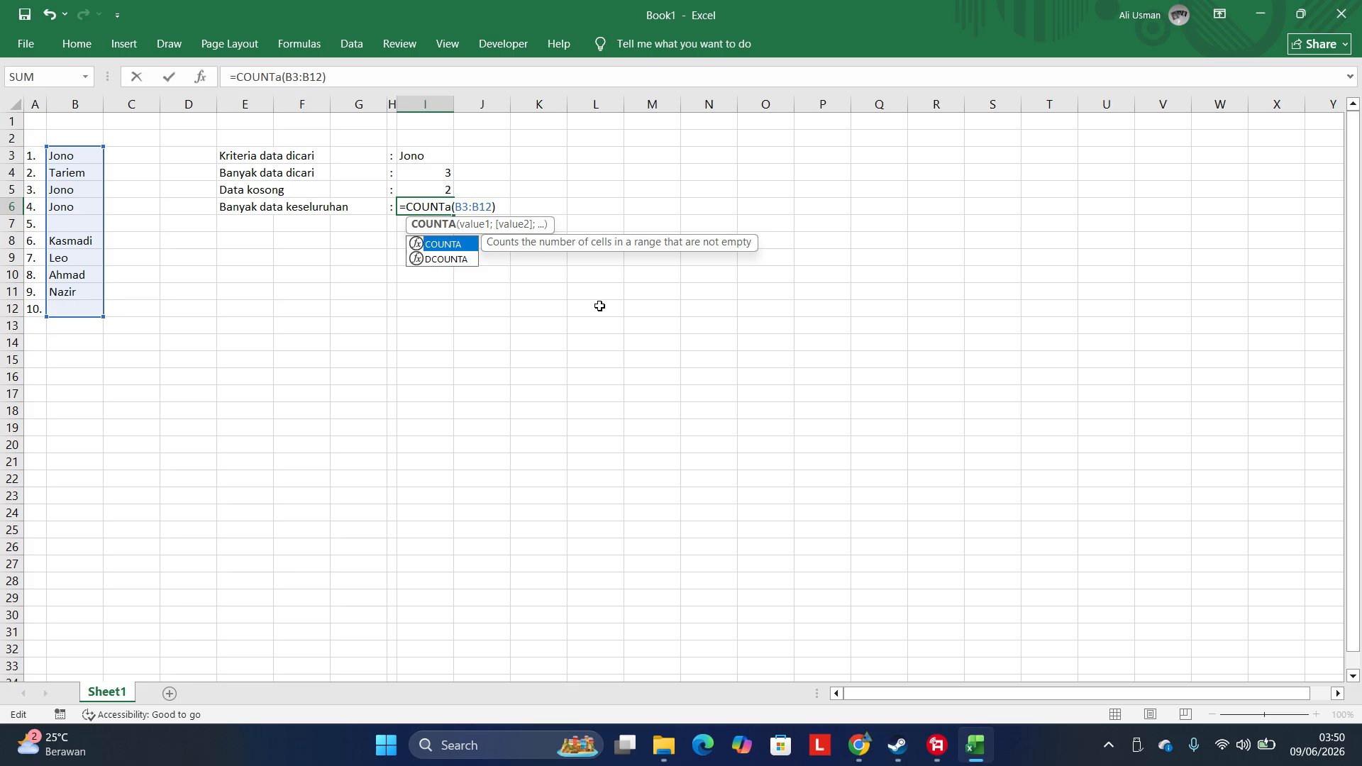
pyautogui.press('Return')
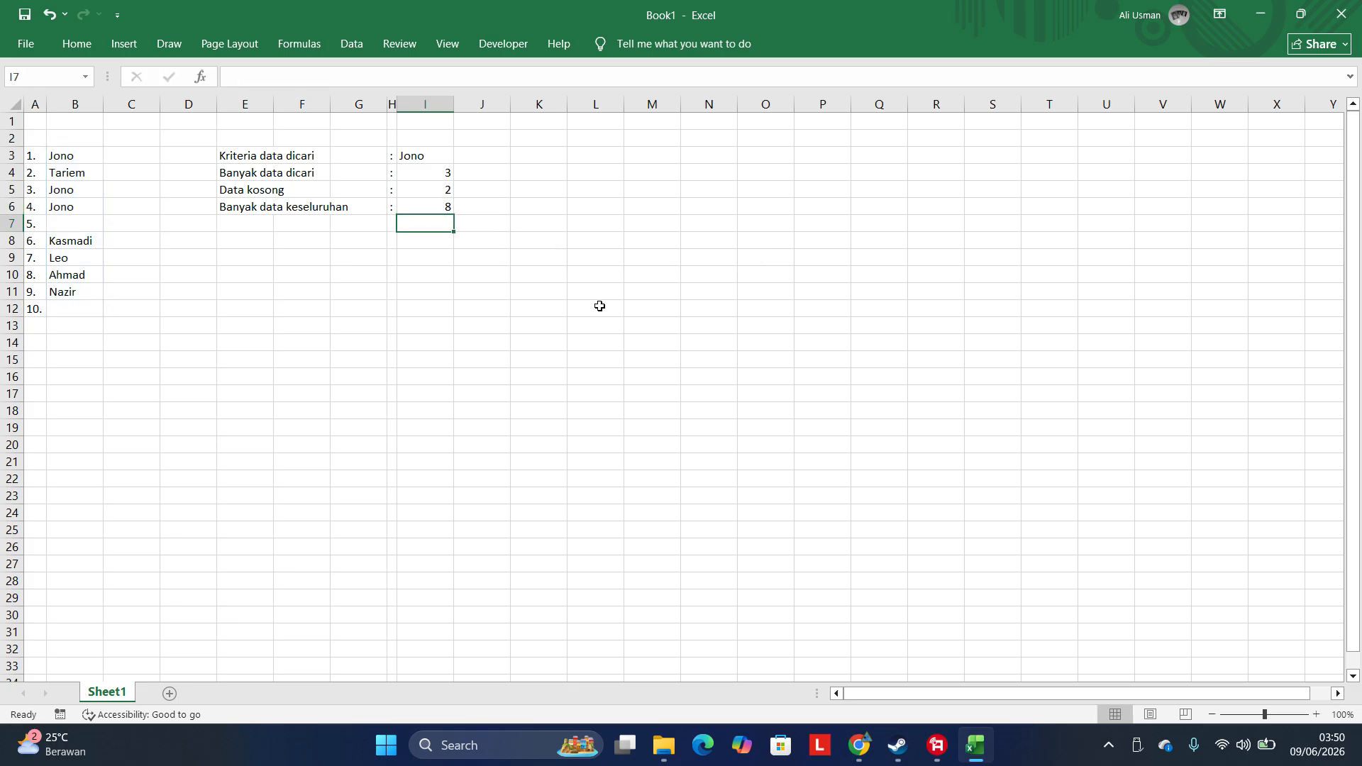
# Compare the COUNTA result in I6 with the filled list cells in column B
pyautogui.press('Up')
pyautogui.press('Left')
pyautogui.press('Left')
pyautogui.press('Left')
pyautogui.press('Left')
pyautogui.press('Left')
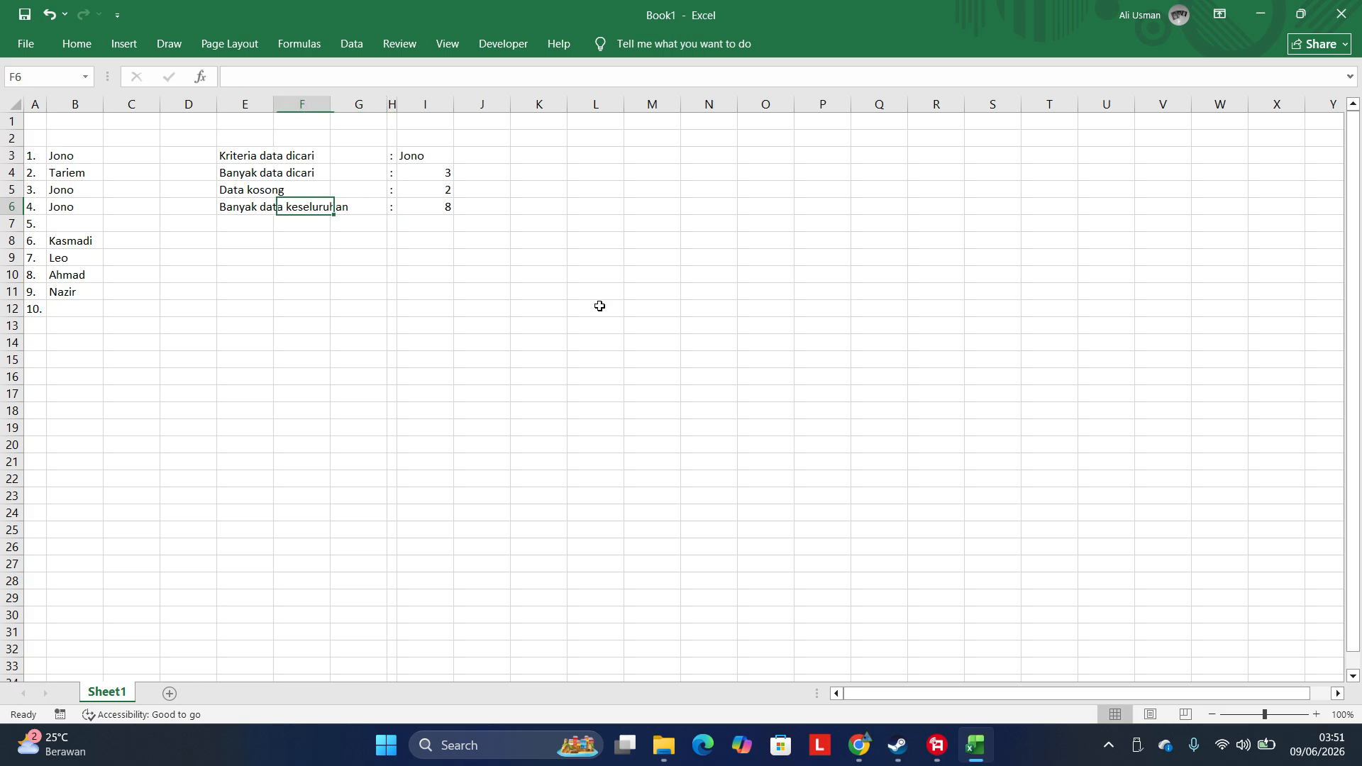
pyautogui.press('Left')
pyautogui.press('Left')
pyautogui.press('Up')
pyautogui.press('Up')
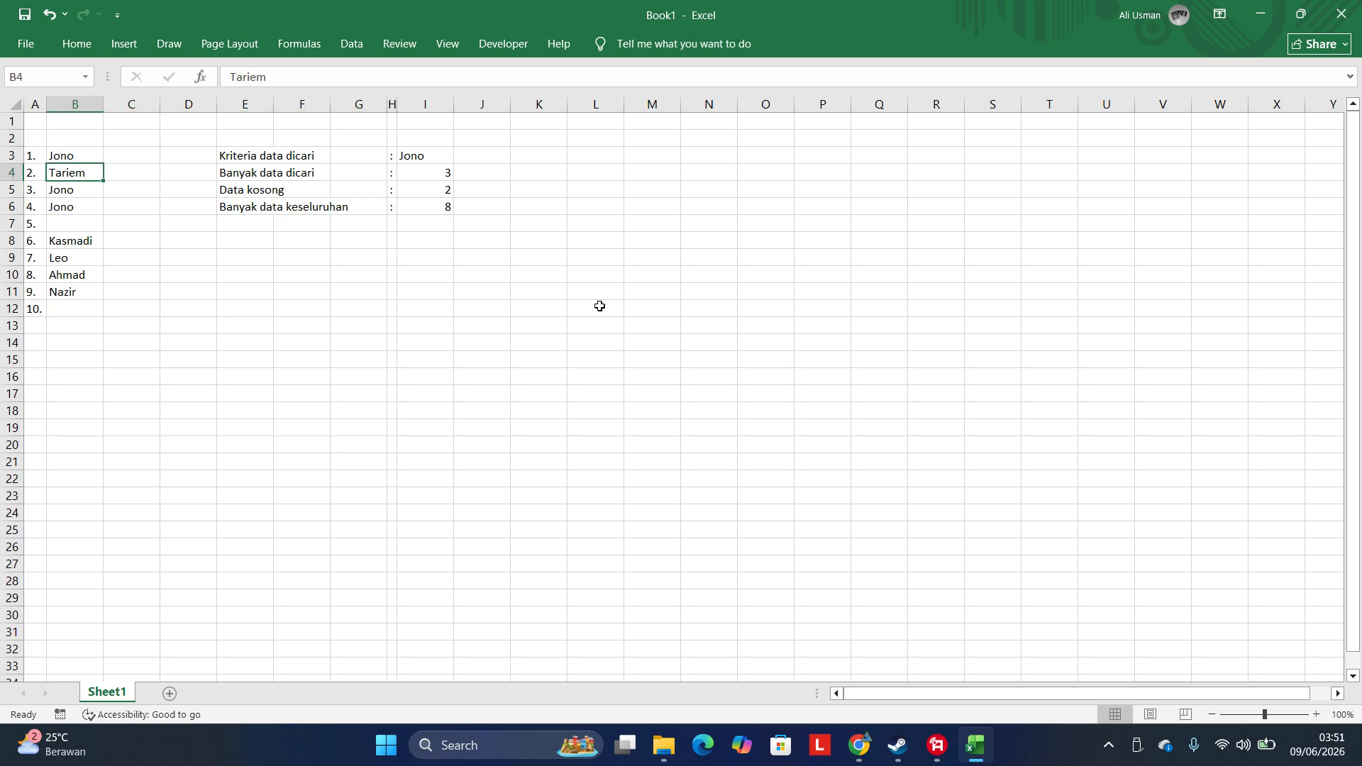
pyautogui.press('Down')
pyautogui.press('Down')
pyautogui.press('Down')
pyautogui.press('Down')
pyautogui.press('Down')
pyautogui.press('Down')
pyautogui.press('Down')
pyautogui.press('Right')
pyautogui.press('Right')
pyautogui.press('Right')
pyautogui.press('Right')
pyautogui.press('Right')
pyautogui.press('Right')
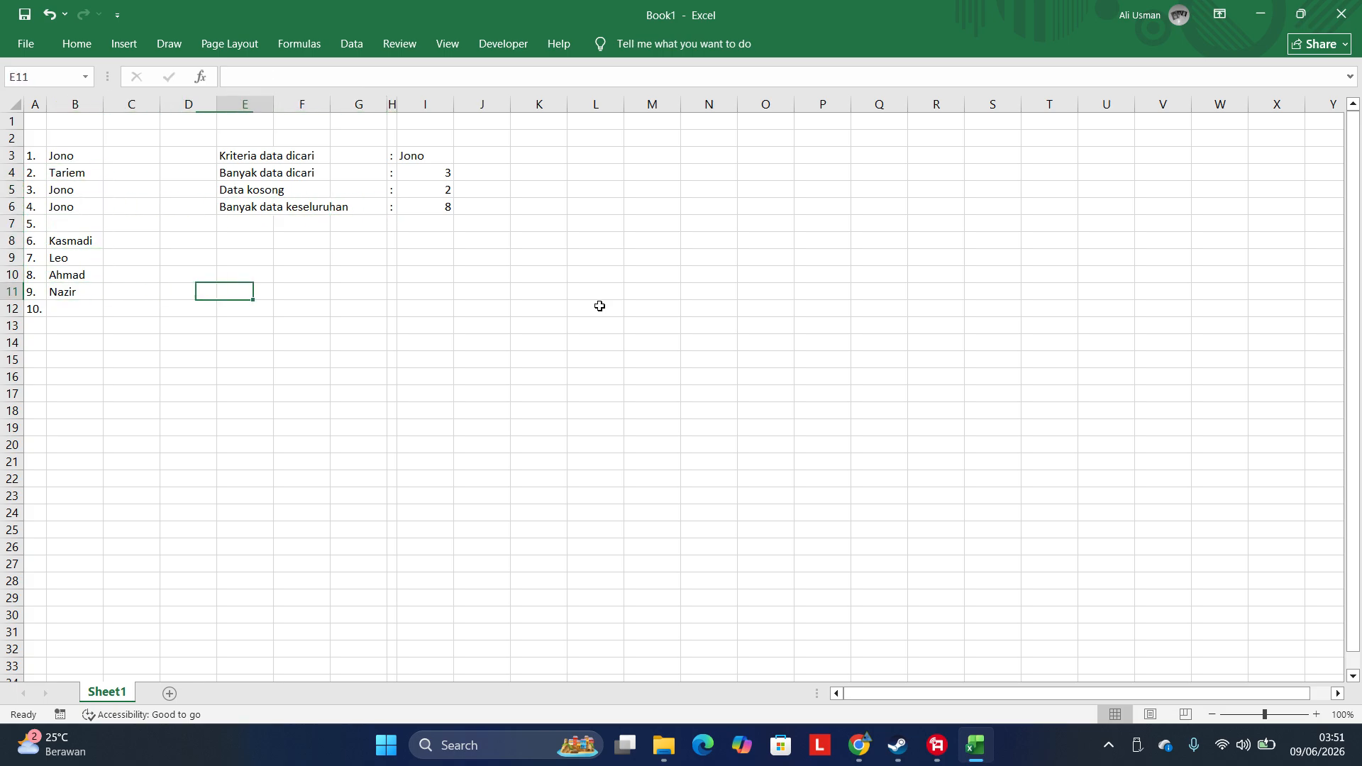
pyautogui.press('Up')
pyautogui.press('Up')
pyautogui.press('Up')
pyautogui.press('Right')
pyautogui.press('Up')
pyautogui.press('Up')
pyautogui.press('Up')
pyautogui.press('Down')
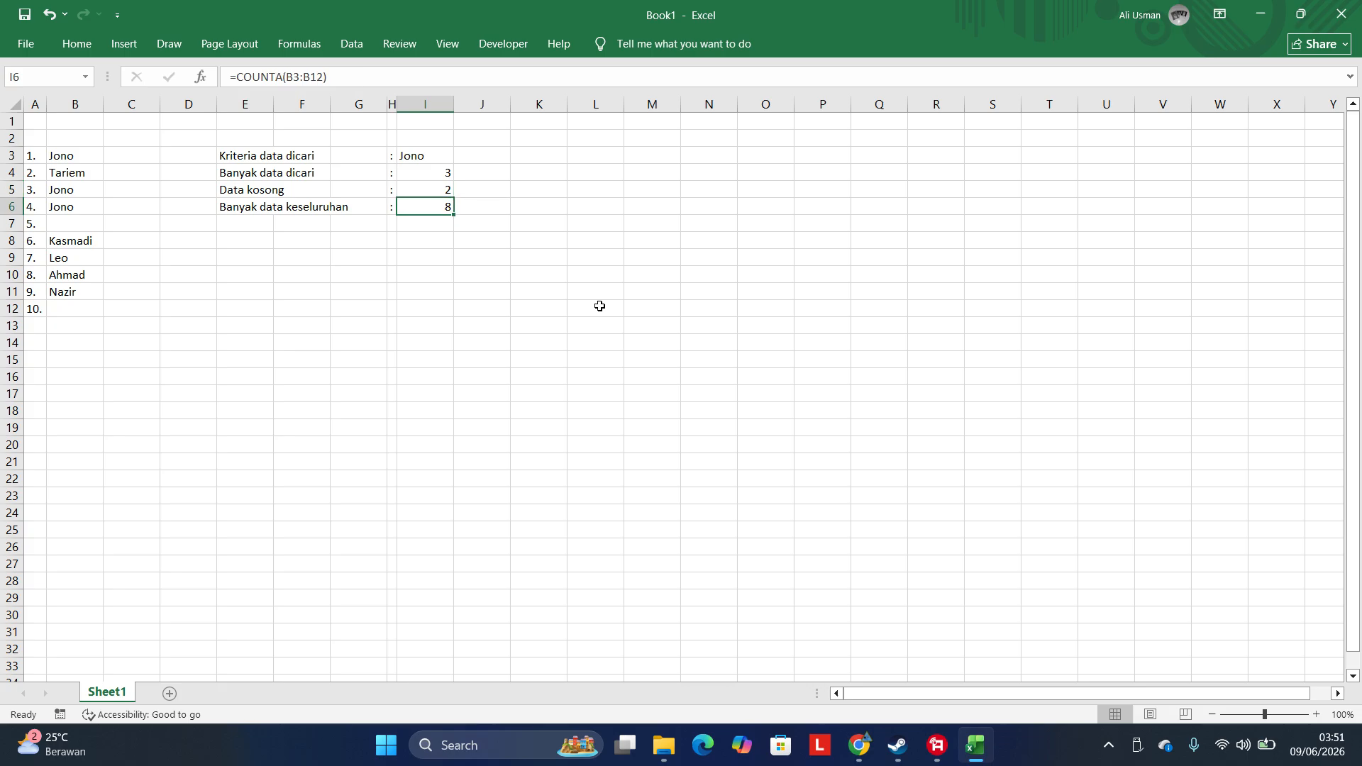
# Add the blank count and the filled-cell count in I7 with =SUM(I5:I6)
pyautogui.press('Down')
pyautogui.write('=sum(')
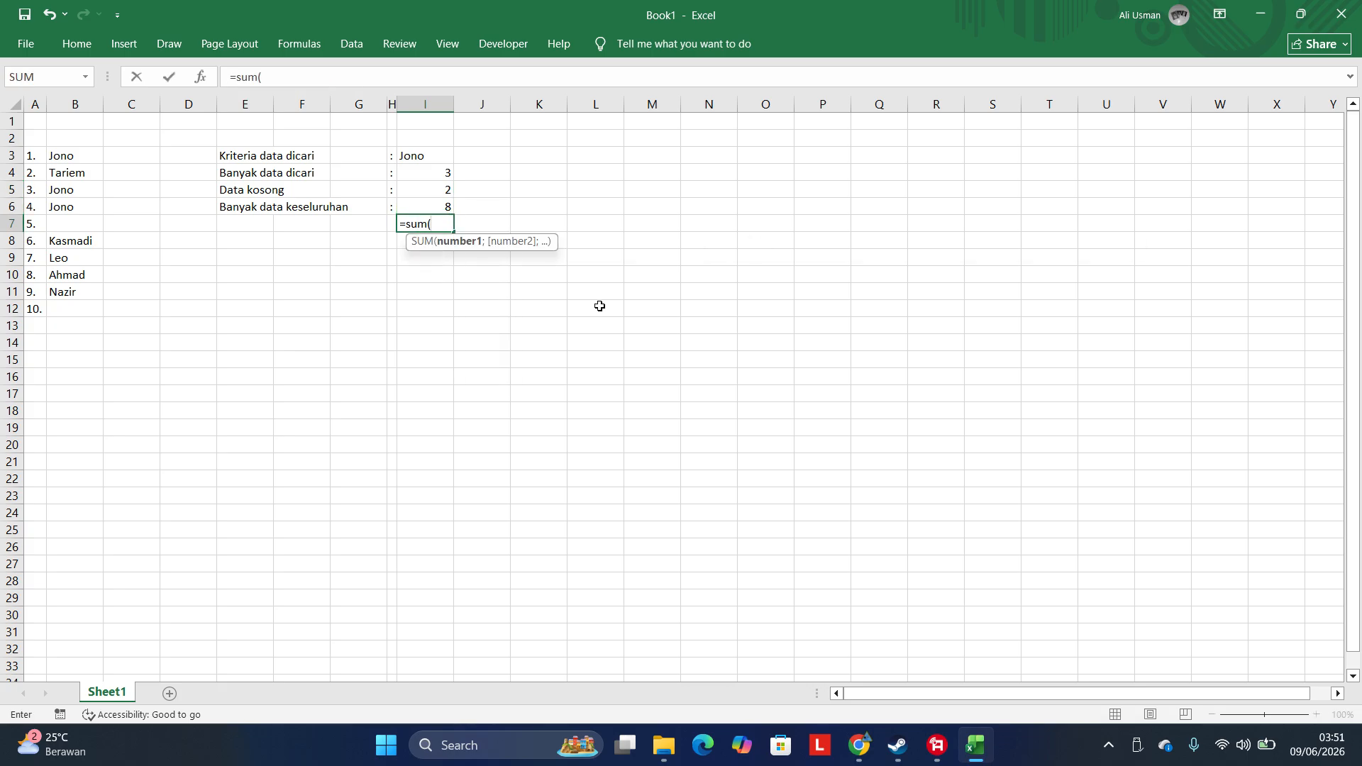
pyautogui.press('Up')
pyautogui.hotkey('shift', 'Up')
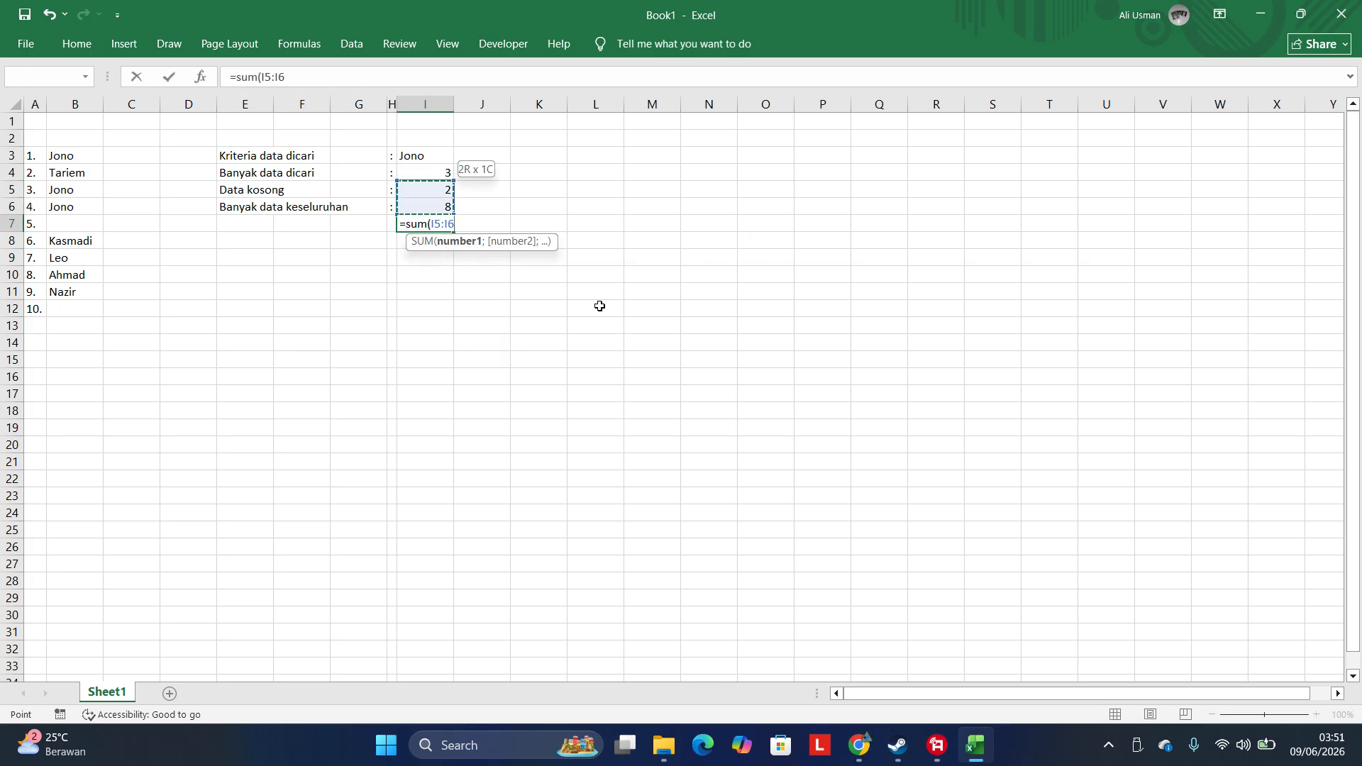
pyautogui.press('Return')
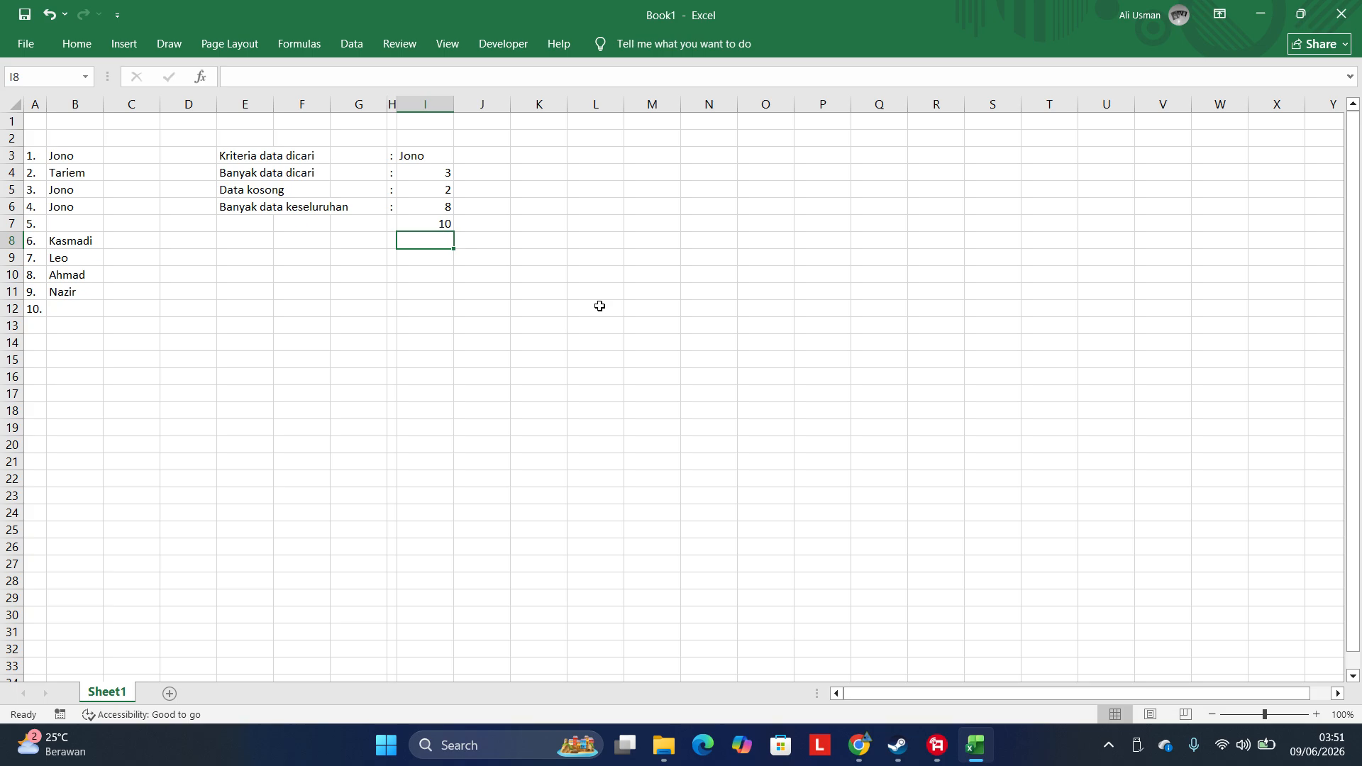
# Compare the sum in I7 with the COUNTBLANK and COUNTA results in I5 and I6
pyautogui.press('Up')
pyautogui.press('Up')
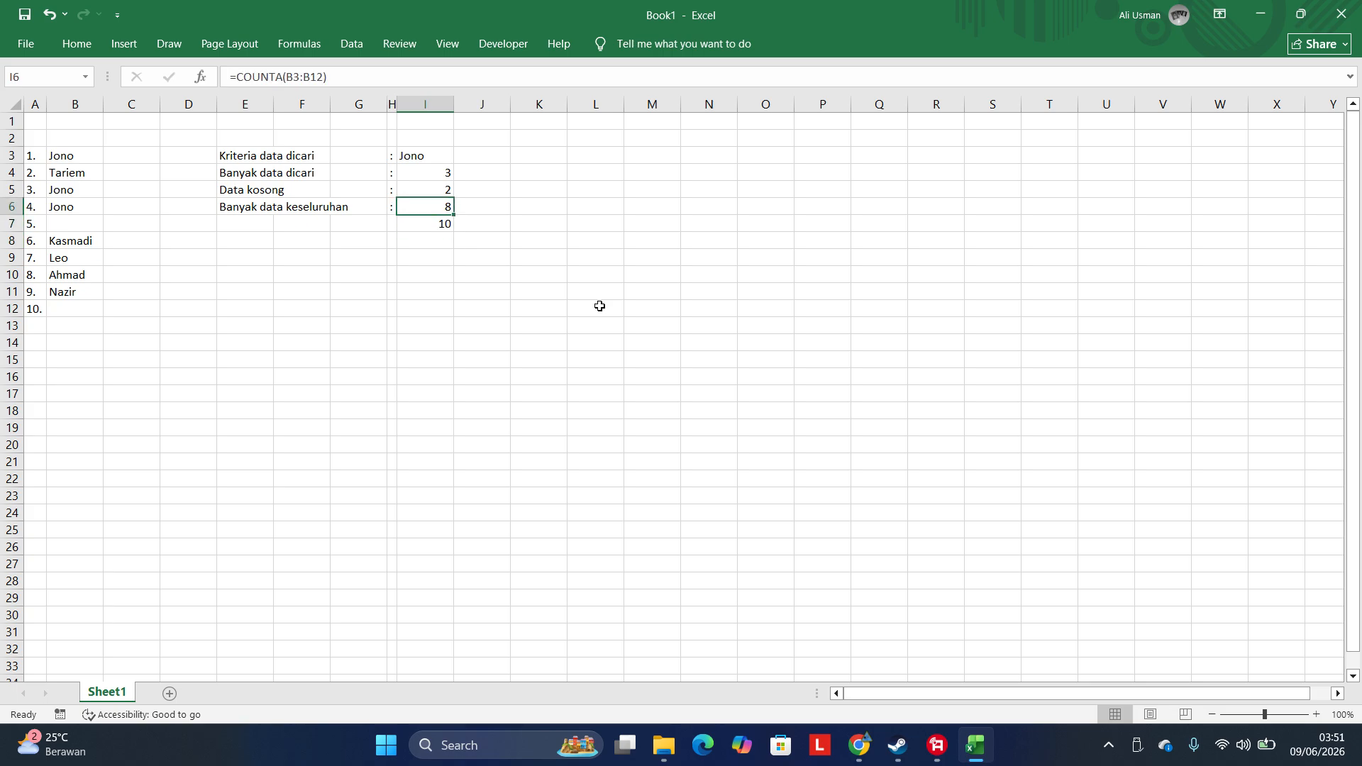
pyautogui.press('Down')
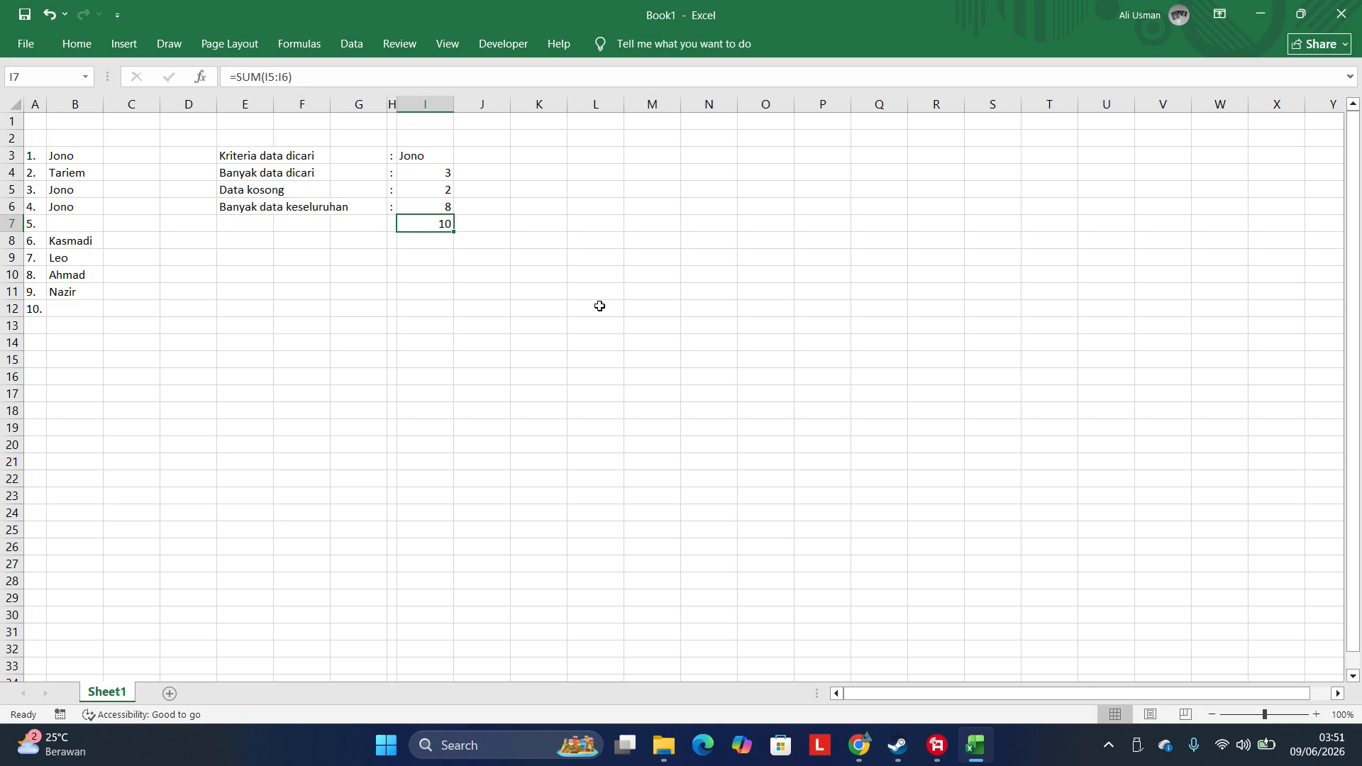
pyautogui.press('Left')
pyautogui.press('Up')
pyautogui.press('Up')
pyautogui.press('Right')
pyautogui.press('Down')
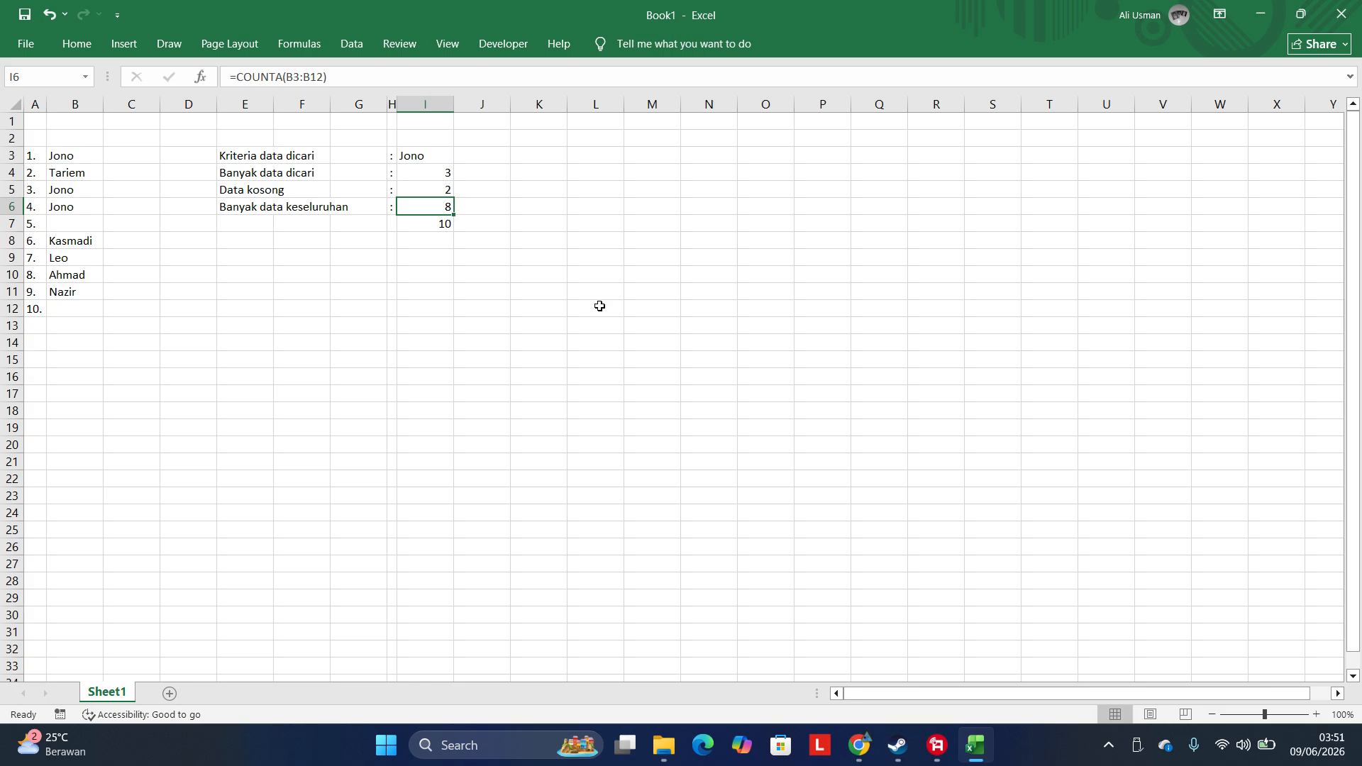
# Check the empty list cell B7 against the range referenced by the COUNTA formula in I6
pyautogui.press('Left')
pyautogui.press('Left')
pyautogui.press('Left')
pyautogui.press('Left')
pyautogui.press('Left')
pyautogui.press('Left')
pyautogui.press('Down')
pyautogui.press('Left')
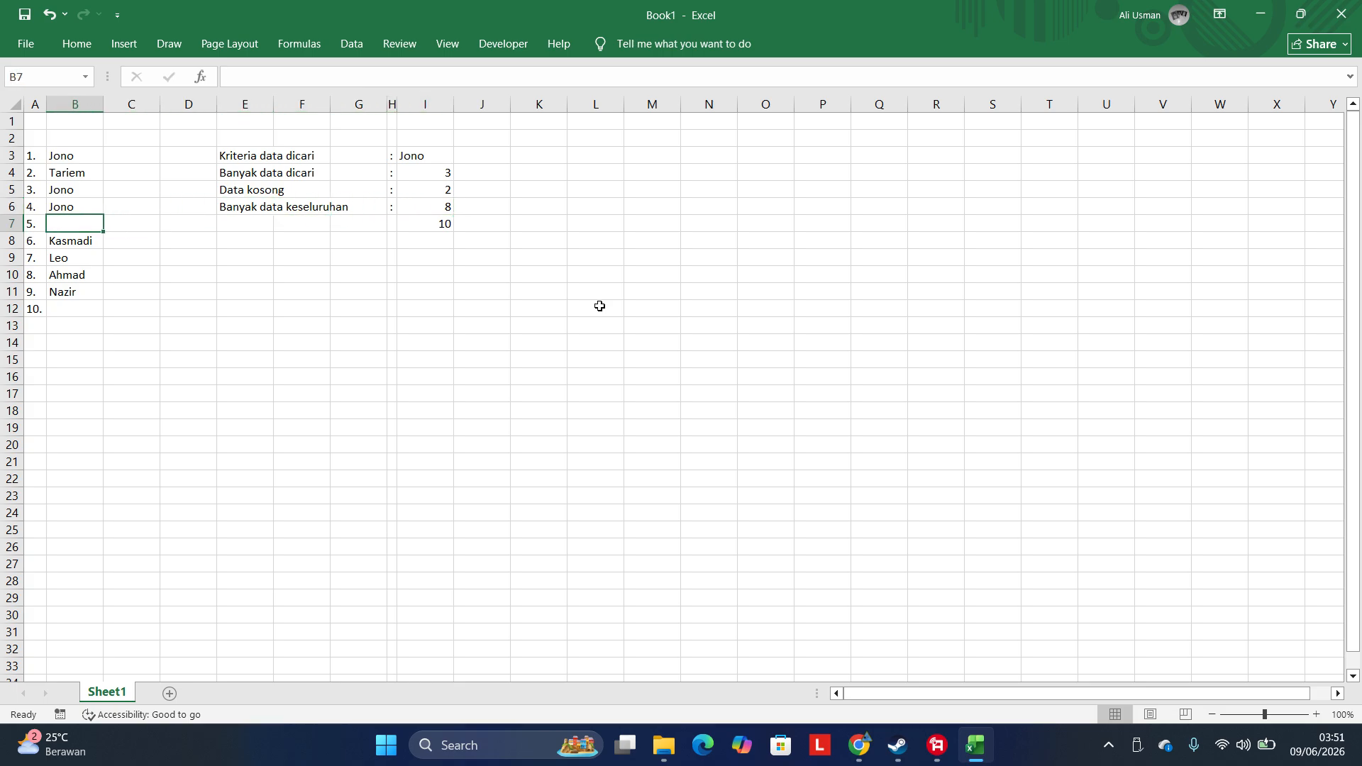
pyautogui.press('Right')
pyautogui.press('Right')
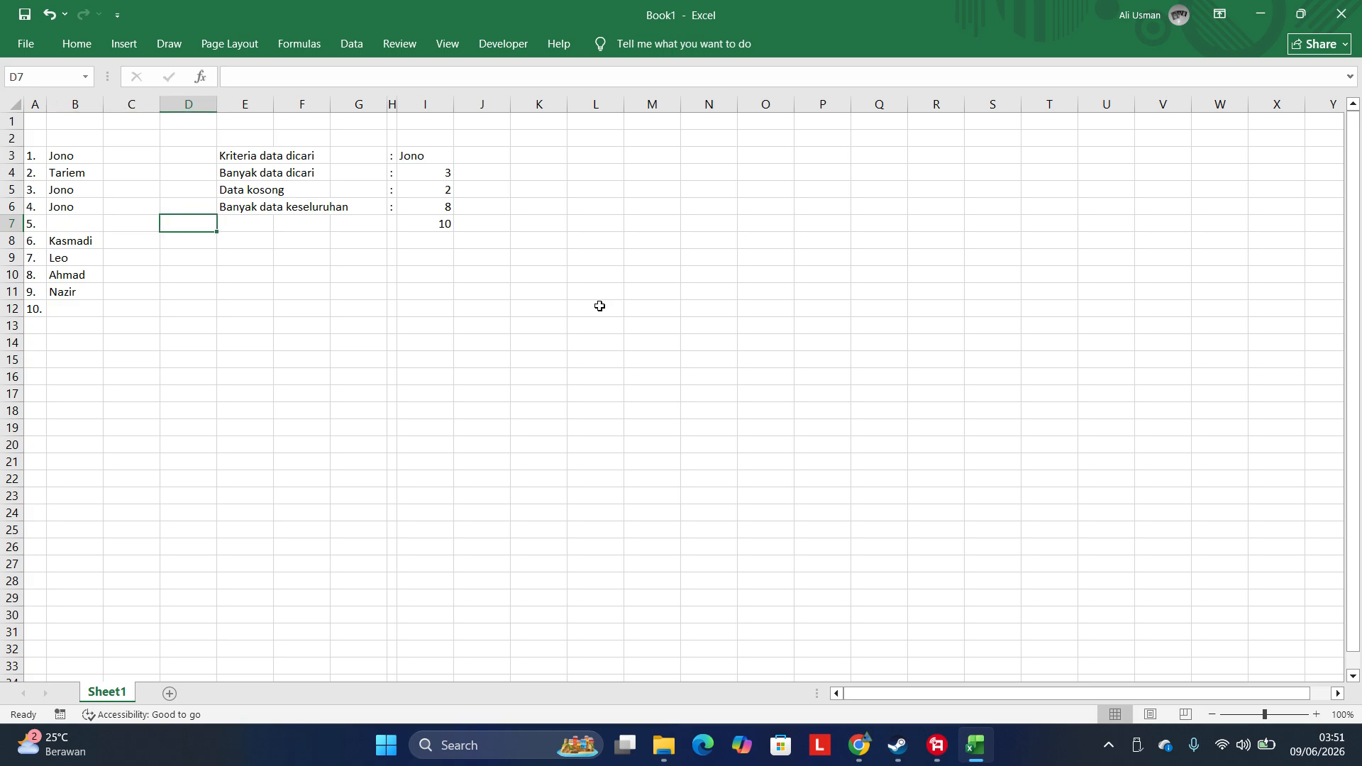
pyautogui.press('Right')
pyautogui.press('Right')
pyautogui.press('Right')
pyautogui.press('Right')
pyautogui.press('Right')
pyautogui.press('Up')
pyautogui.press('F2')
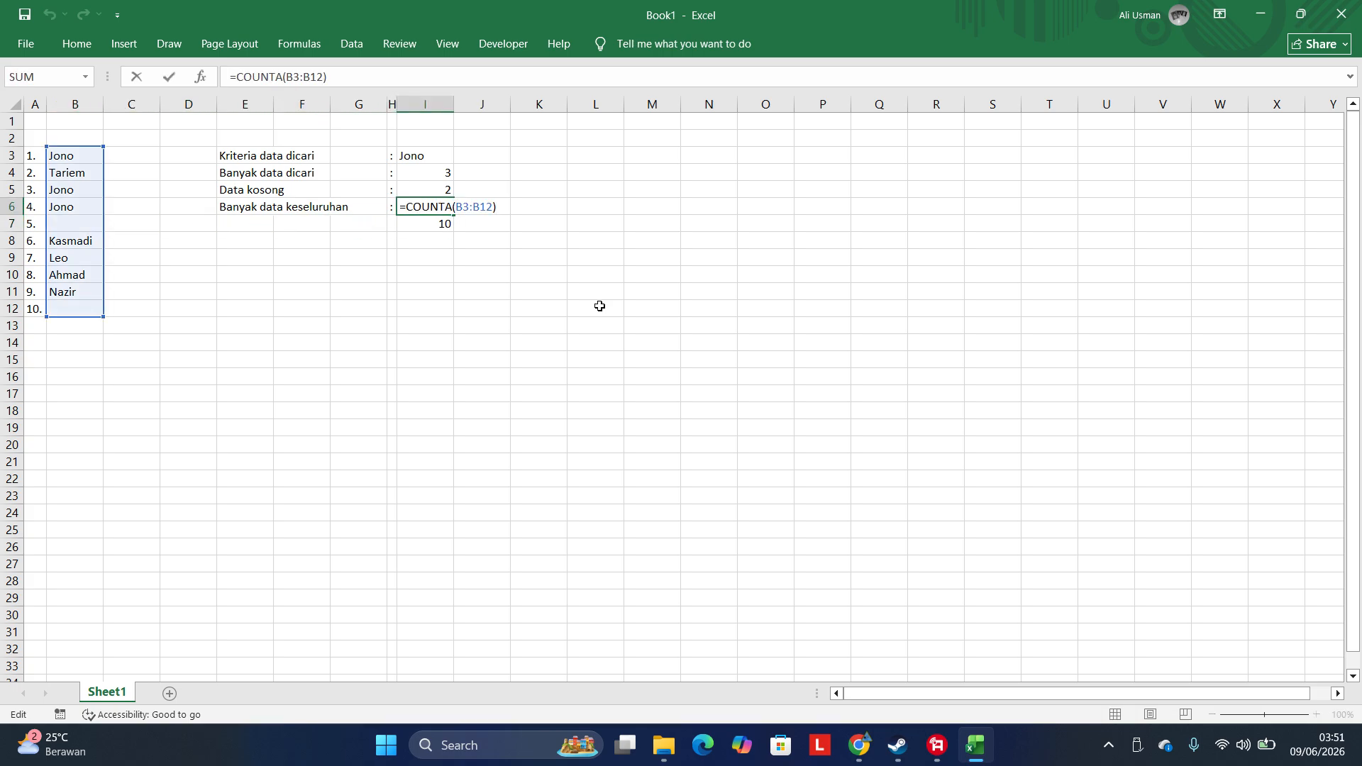
pyautogui.press('Return')
# Fill the blank list cell B7 with the number 3
pyautogui.press('Left')
pyautogui.press('Left')
pyautogui.press('Left')
pyautogui.press('Left')
pyautogui.press('Left')
pyautogui.press('Left')
pyautogui.press('Left')
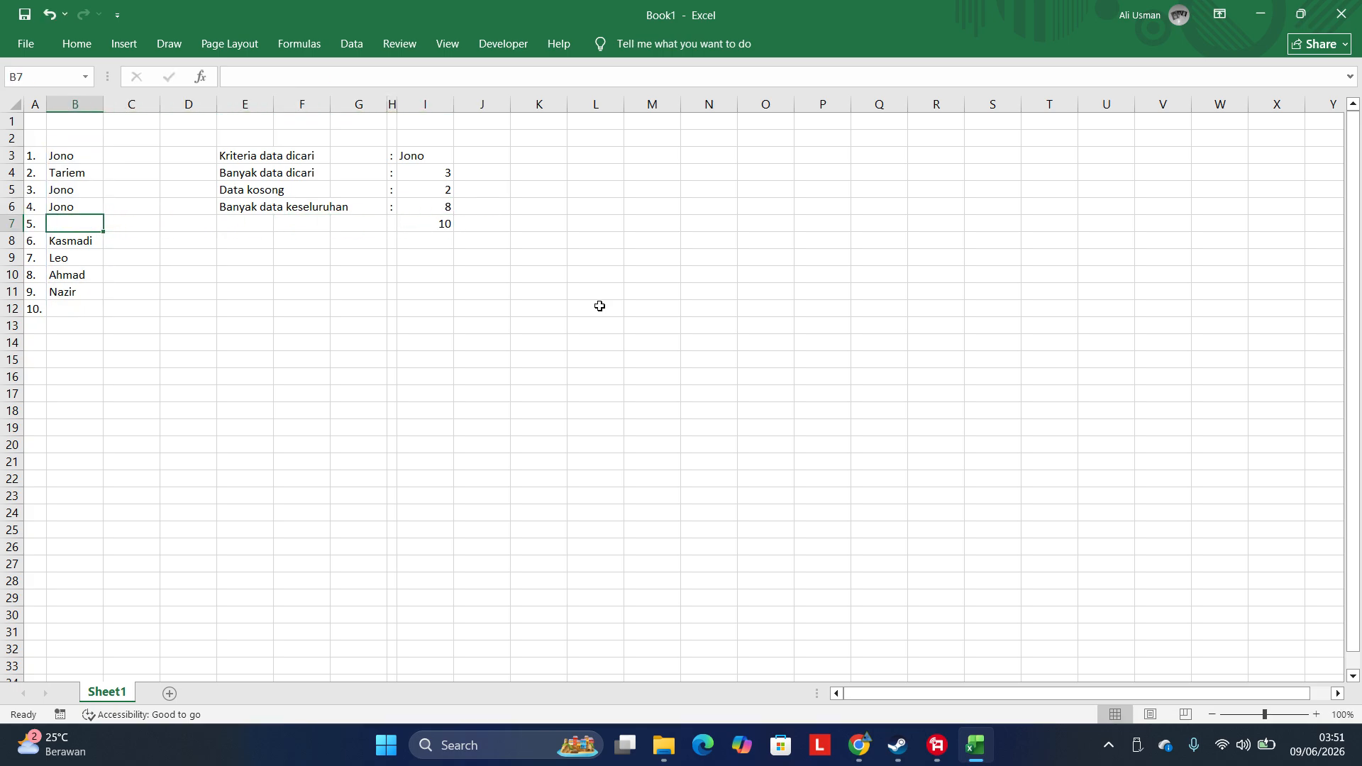
pyautogui.write('3')
pyautogui.press('Down')
# Enter the number 4 in the blank list cell B12
pyautogui.press('Down')
pyautogui.press('Down')
pyautogui.press('Down')
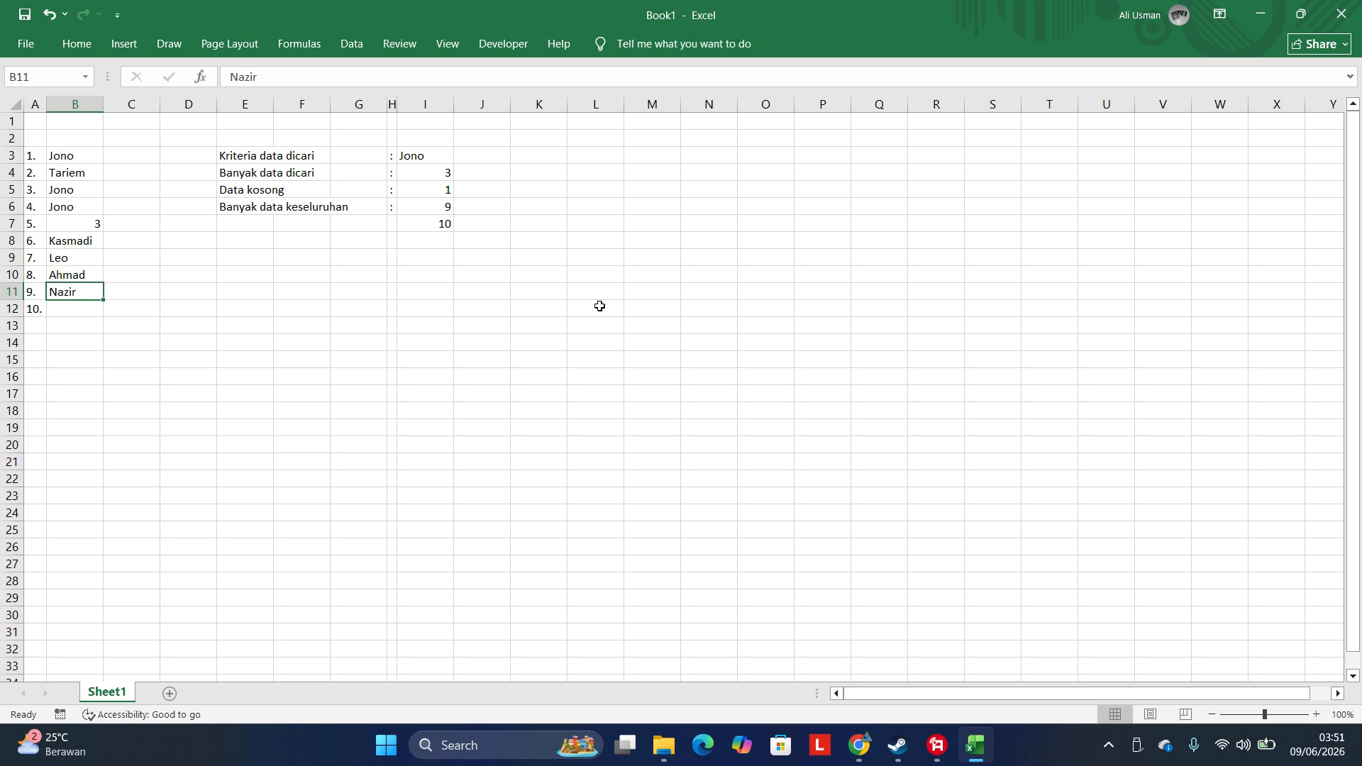
pyautogui.press('Down')
pyautogui.write('4')
pyautogui.press('Return')
# Review the COUNTA formula in I6 and its range against the list with numbers added, along with the sum in I7
pyautogui.press('Right')
pyautogui.press('Right')
pyautogui.press('Right')
pyautogui.press('Right')
pyautogui.press('Right')
pyautogui.press('Right')
pyautogui.press('Right')
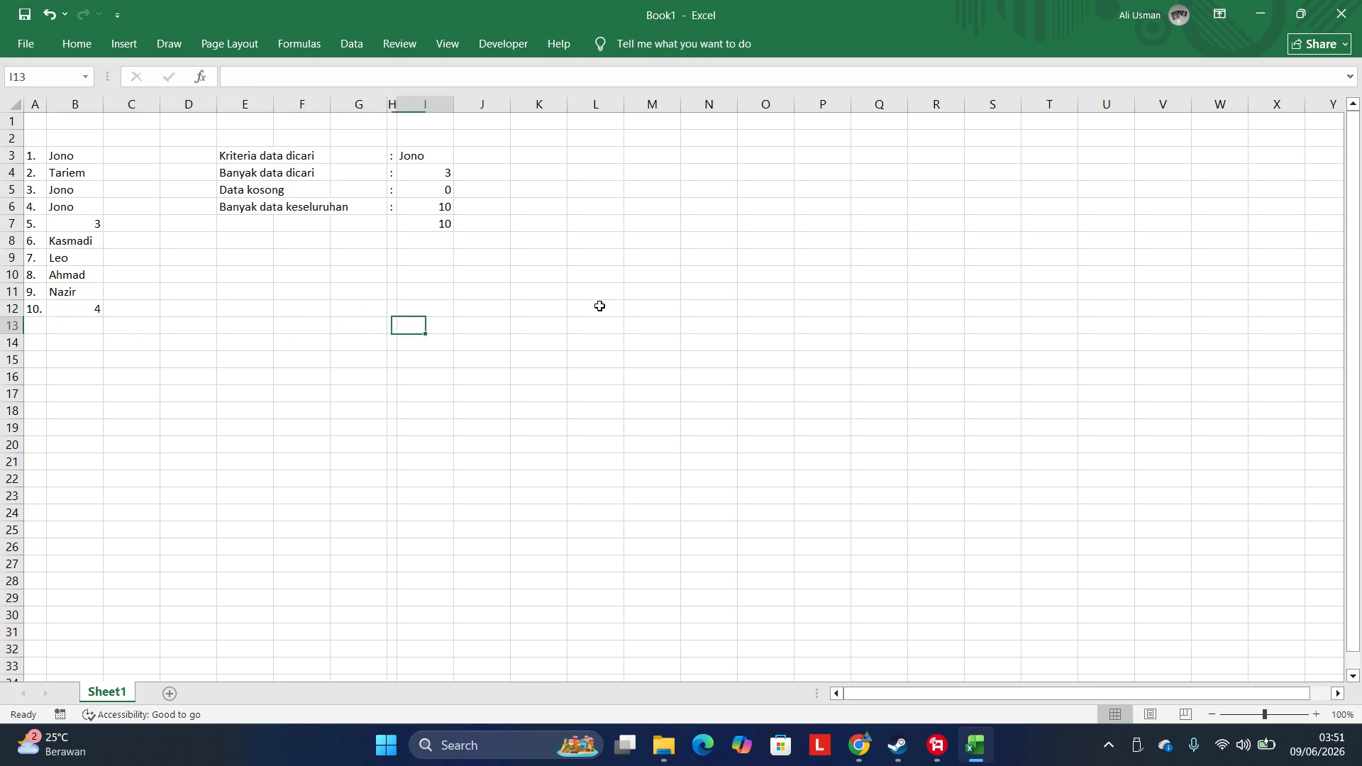
pyautogui.press('Up')
pyautogui.press('Up')
pyautogui.press('Up')
pyautogui.press('Up')
pyautogui.press('Up')
pyautogui.press('Up')
pyautogui.press('Up')
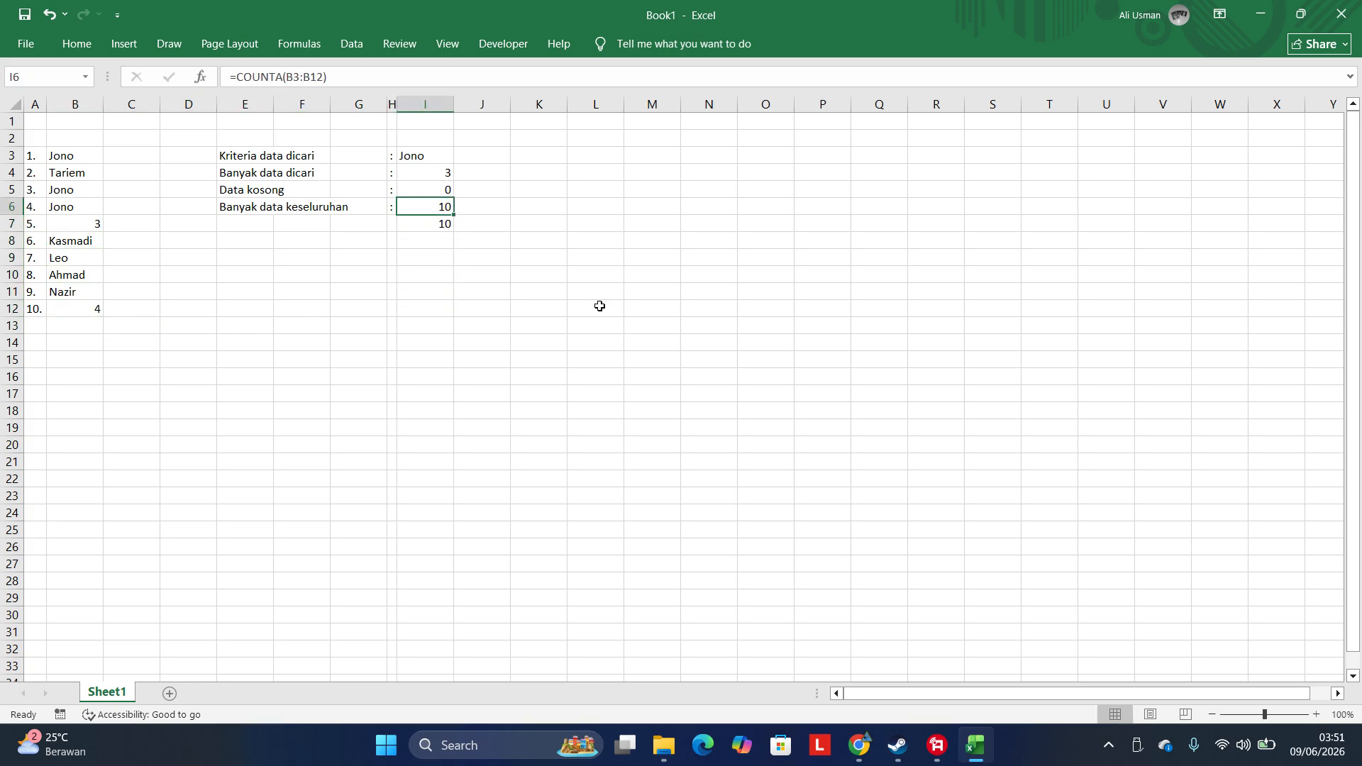
pyautogui.press('F2')
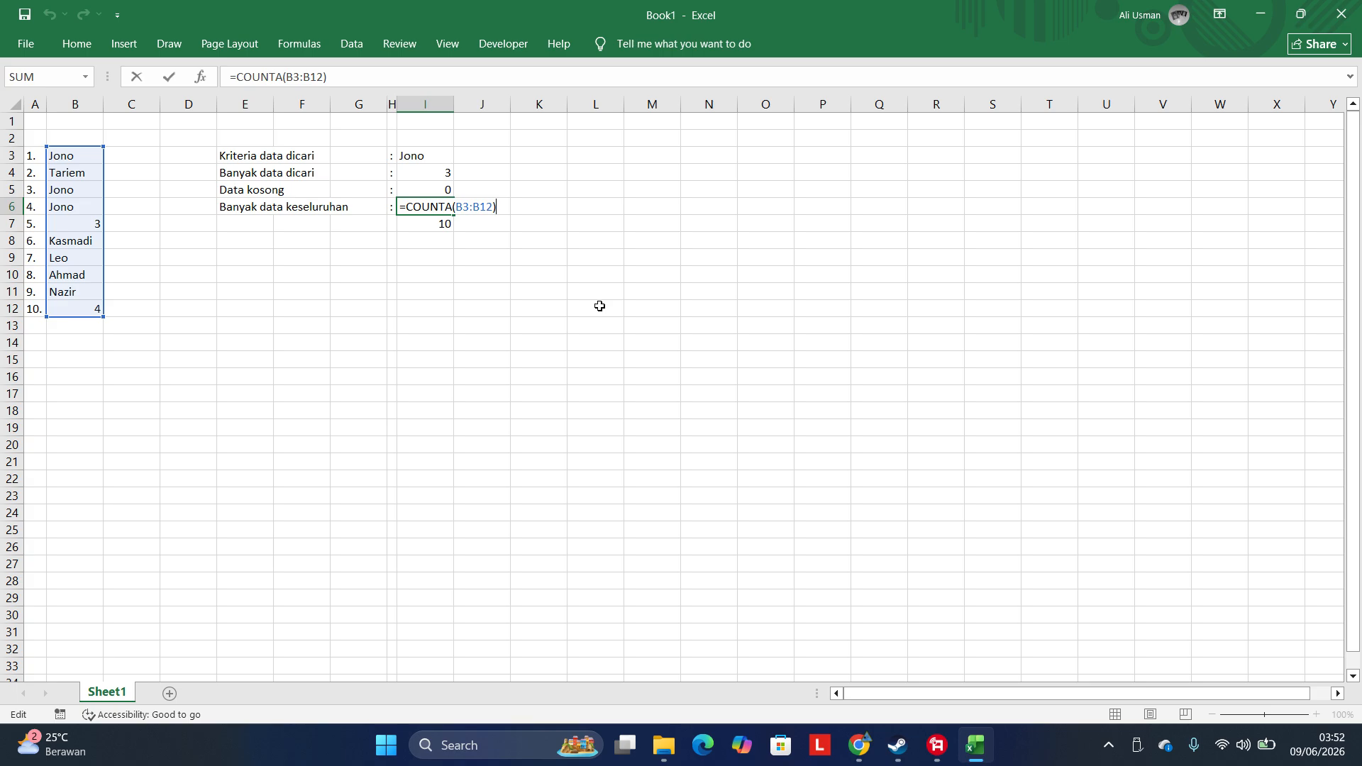
pyautogui.press('Return')
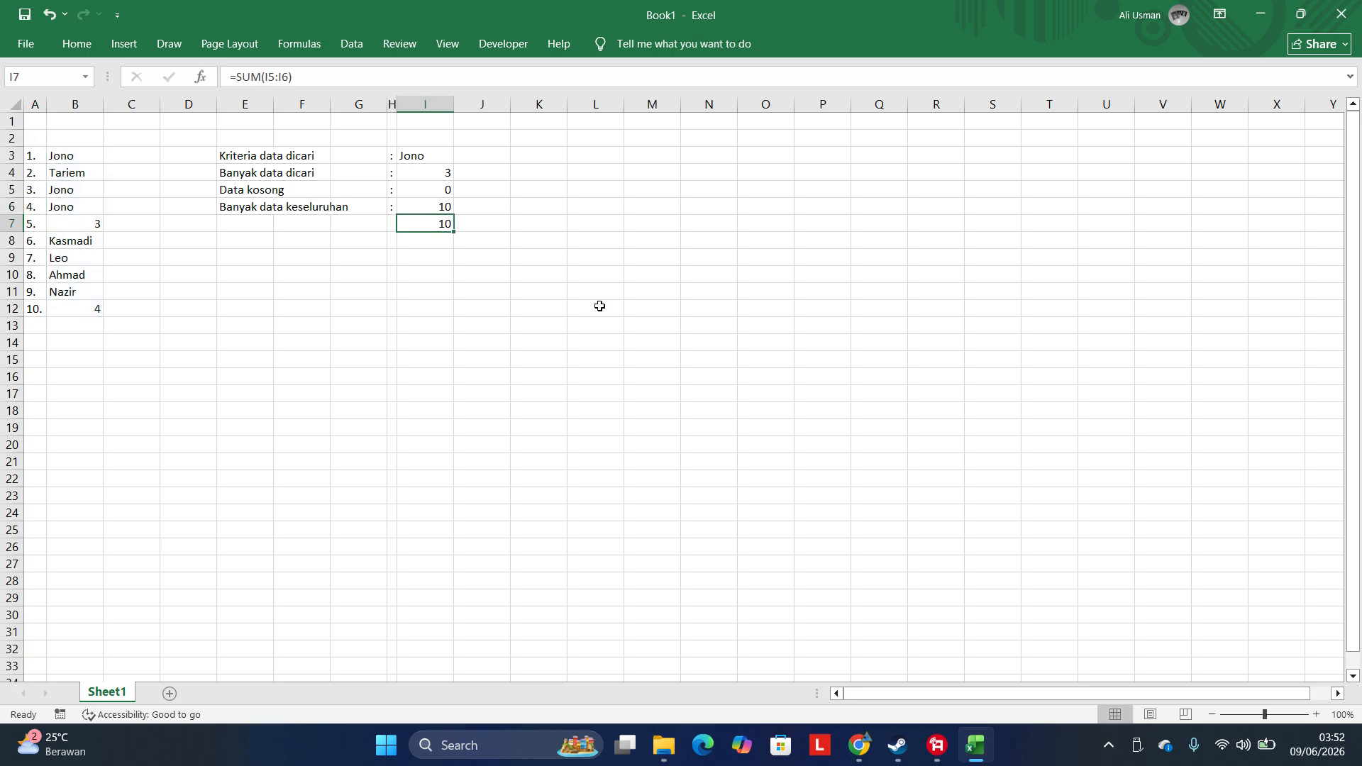
pyautogui.press('Up')
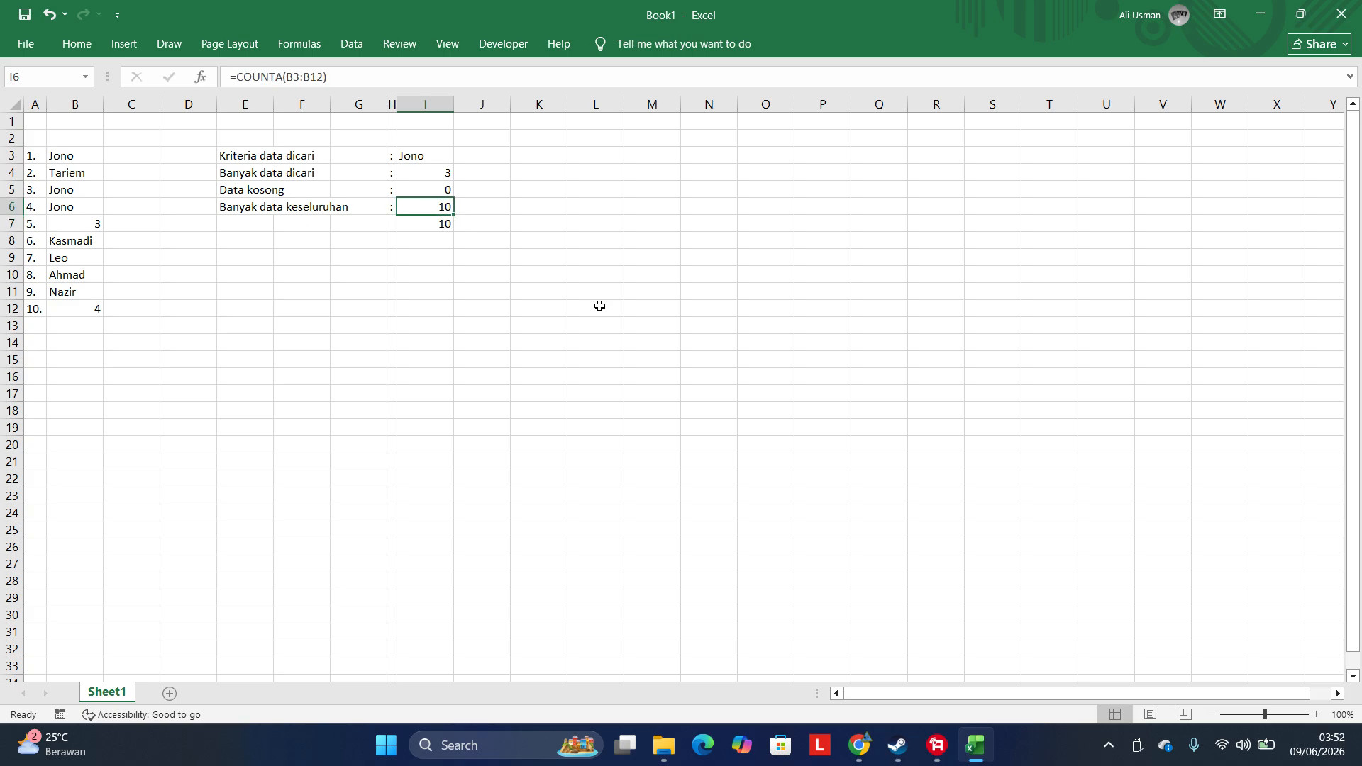